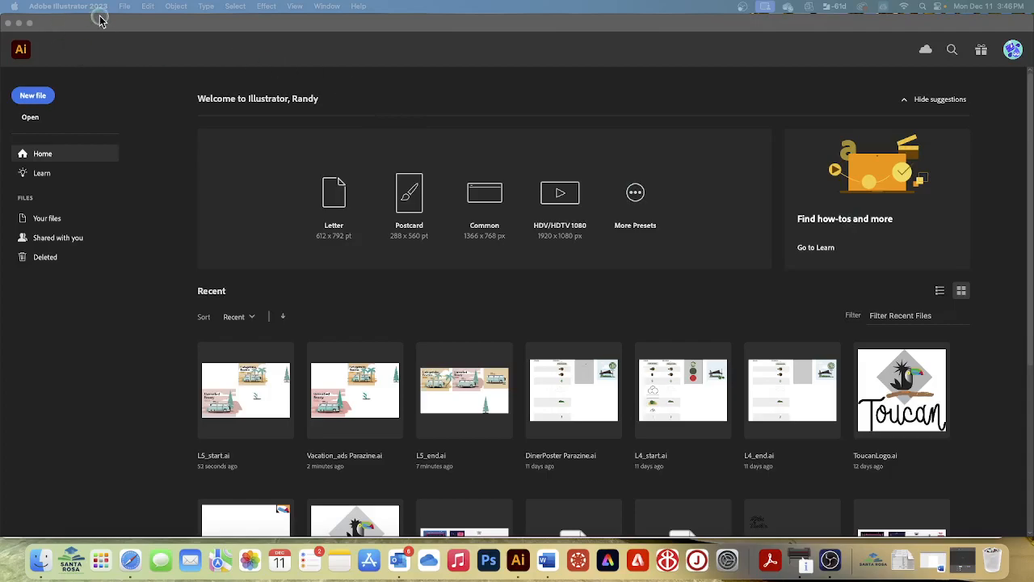
Open the Illustrator document L5_start.ai from the Lesson05 folder
left_click(124, 6)
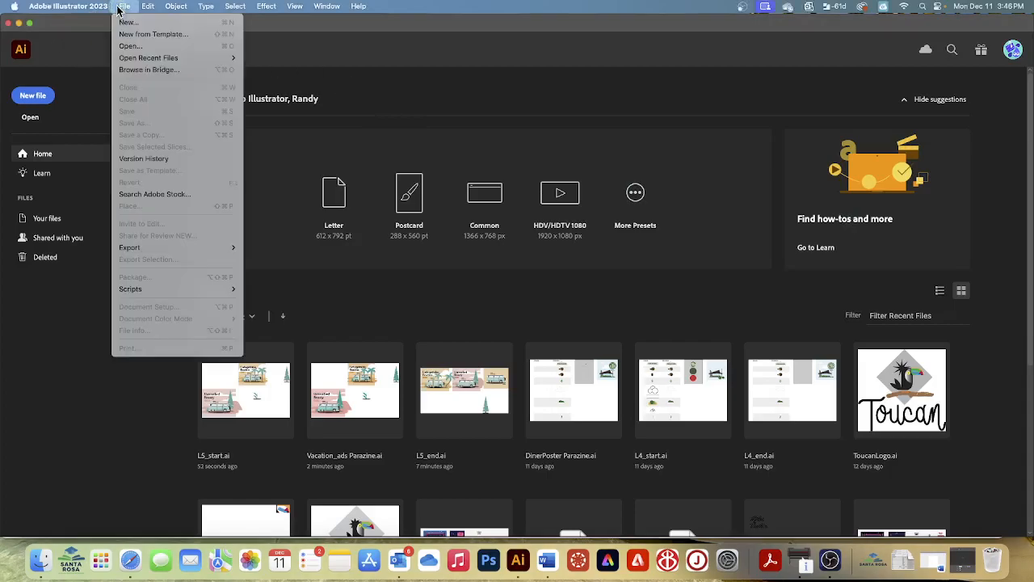
left_click(127, 45)
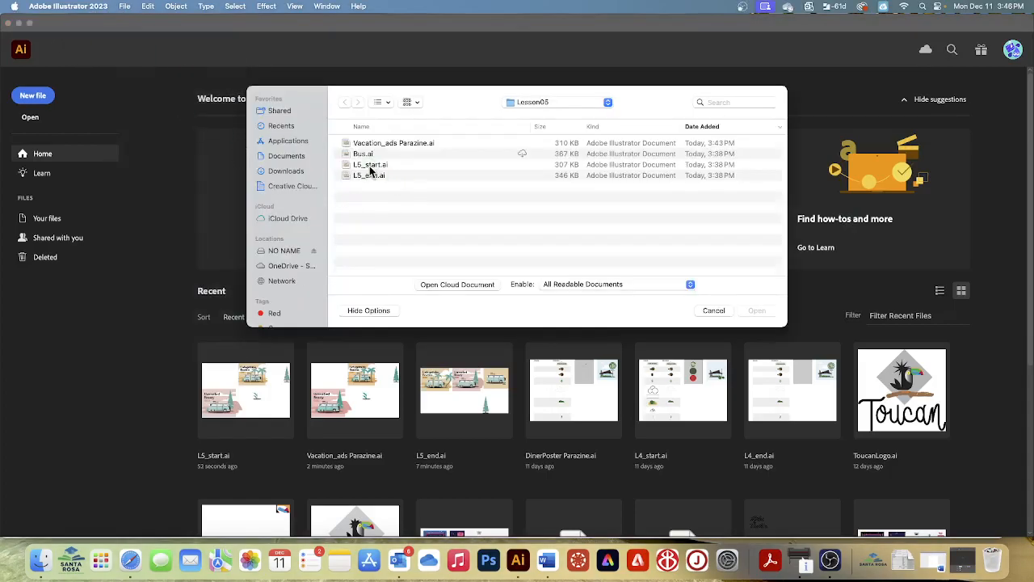
left_click(370, 166)
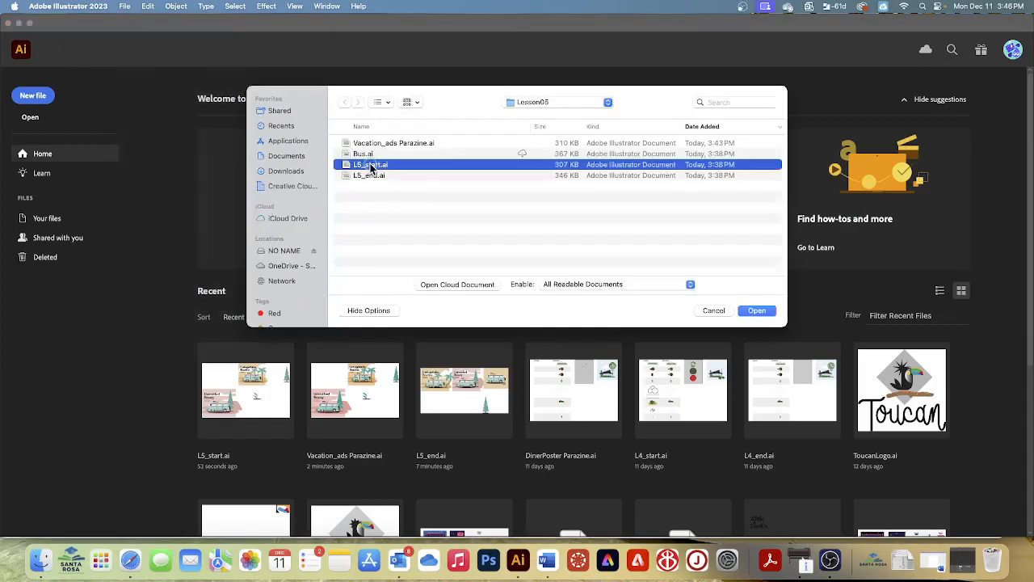
left_click(760, 309)
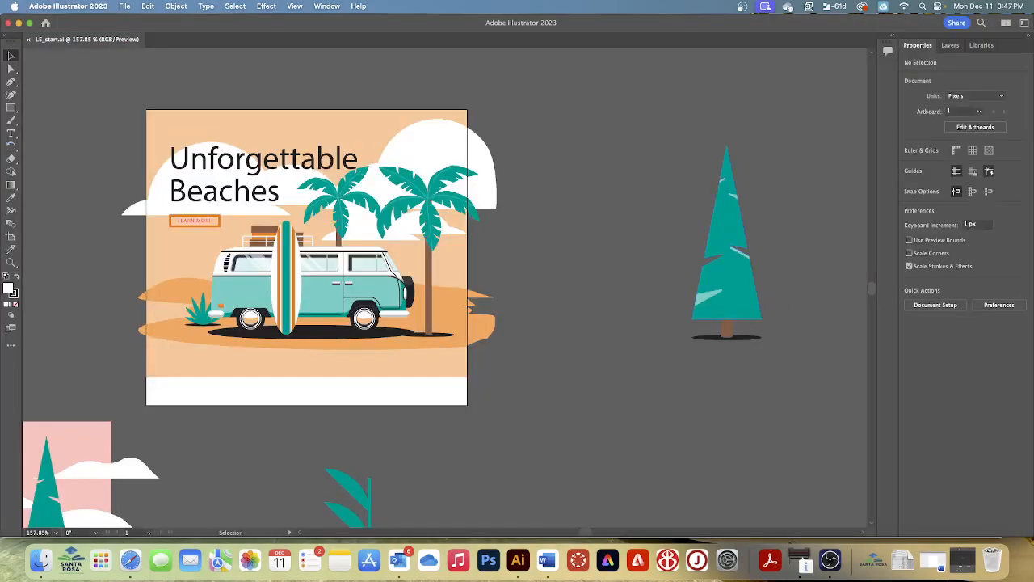
Save the document under a new name, Vacation_ads followed by the designer's last name, in Adobe Illustrator format with the default options
left_click(126, 8)
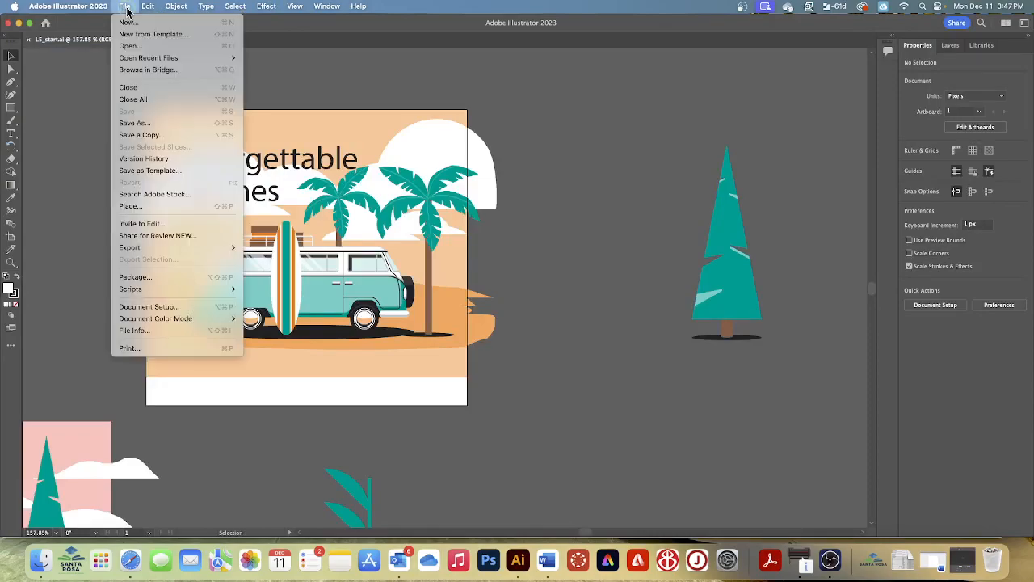
left_click(134, 123)
left_click(582, 388)
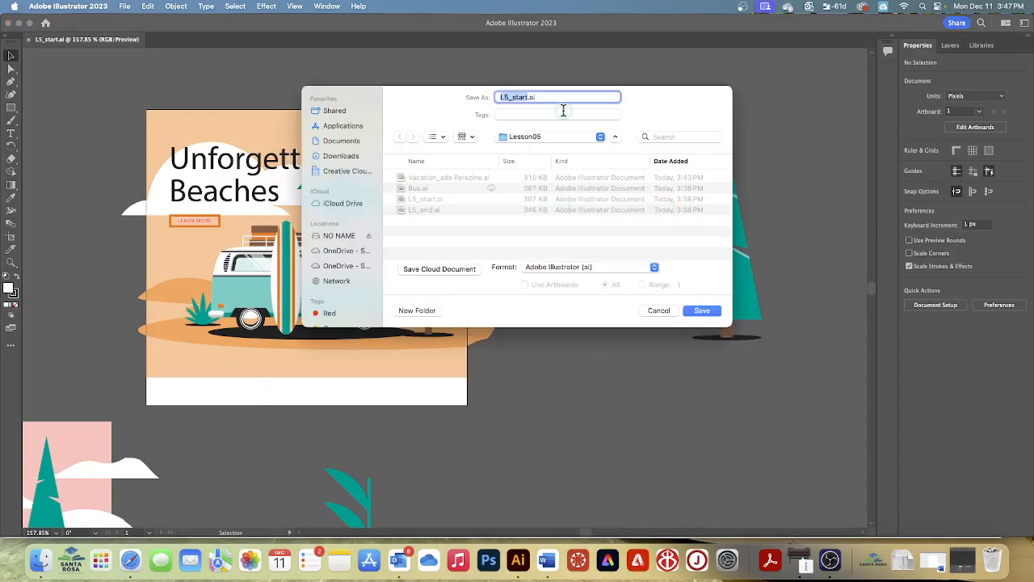
type("Vacation_ads R")
type("arazine")
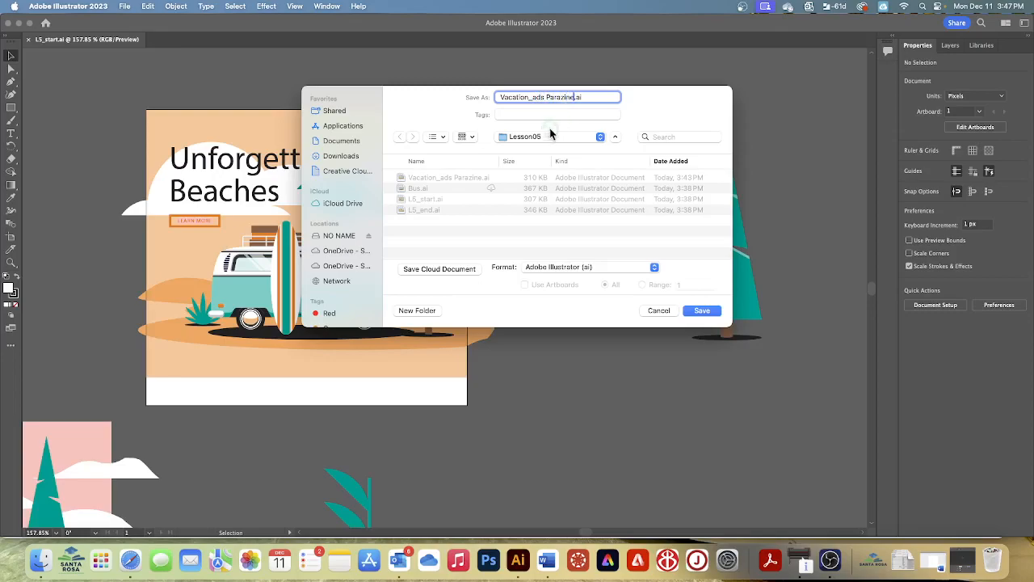
left_click(702, 310)
left_click(553, 269)
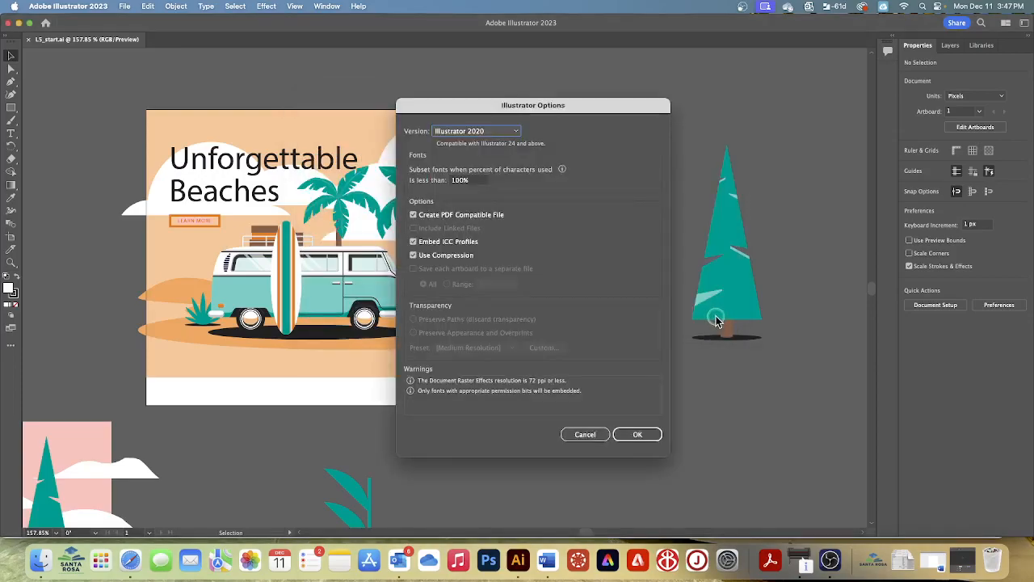
left_click(635, 435)
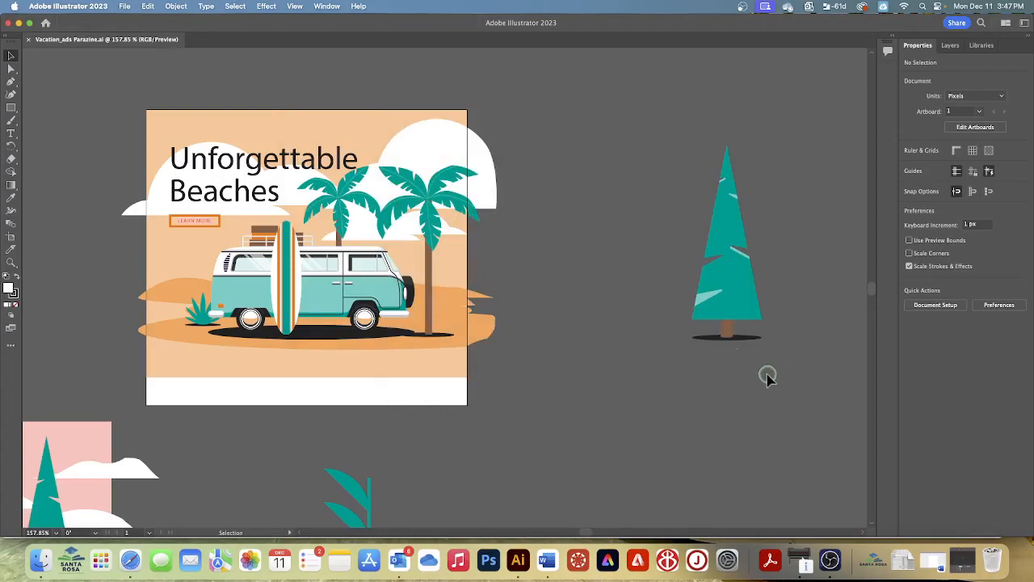
Reset the Essentials workspace to its default layout
scroll(769, 373, "down", 1)
scroll(769, 375, "down", 2)
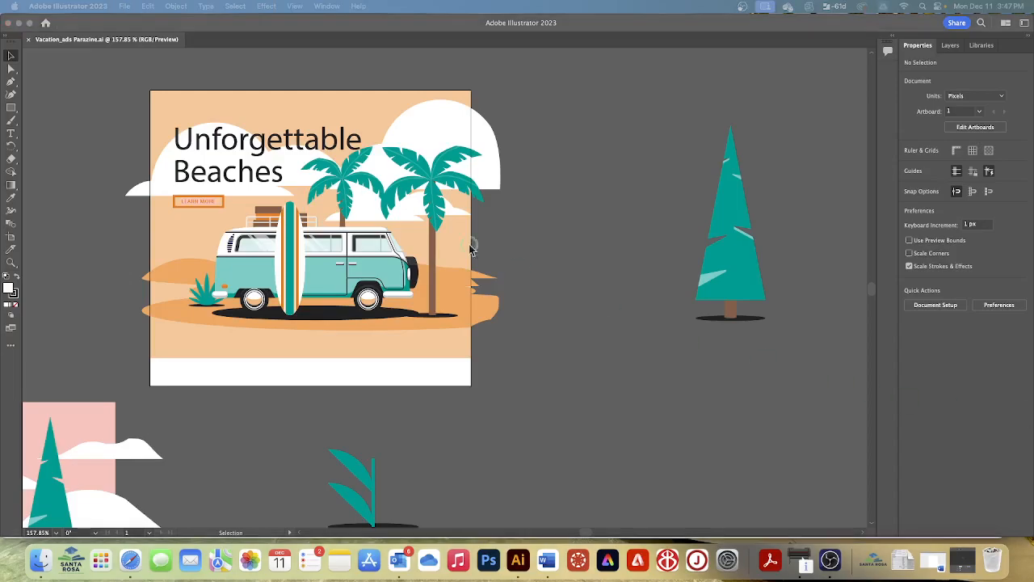
left_click(324, 6)
mouse_move(323, 64)
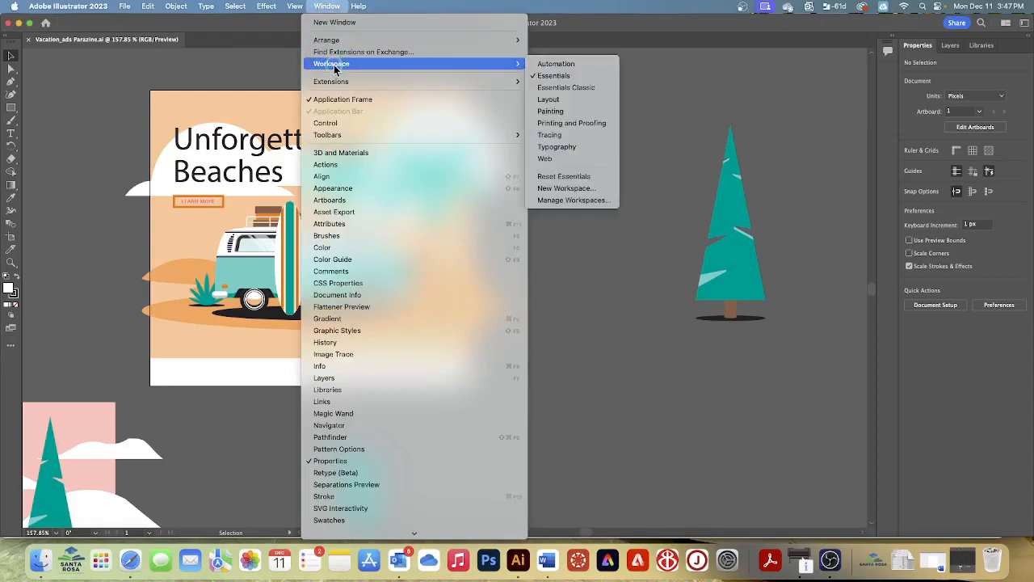
left_click(581, 175)
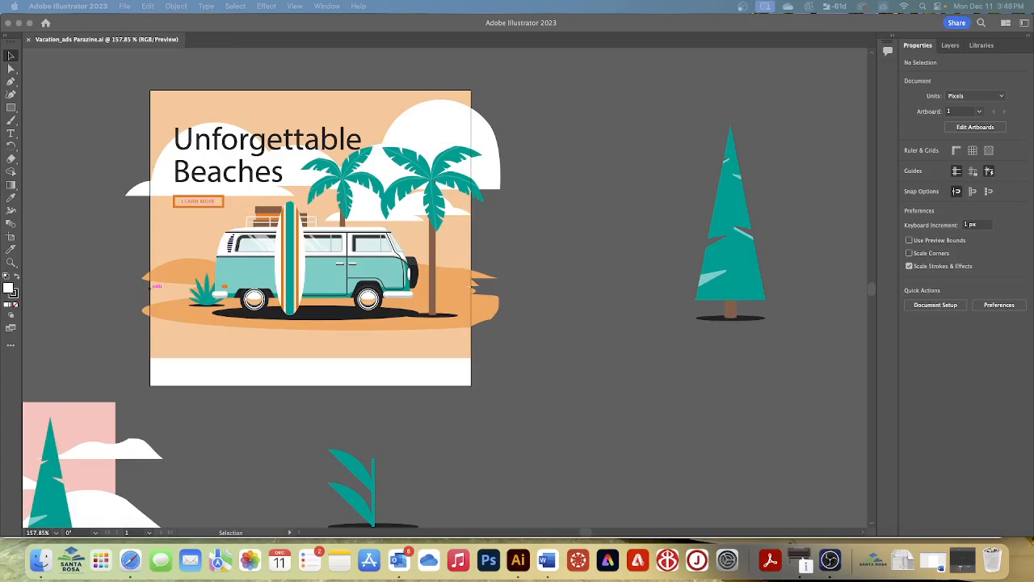
Draw a new artboard about 152 by 261 px around the pine tree beside the Unforgettable Beaches ad
left_click(294, 6)
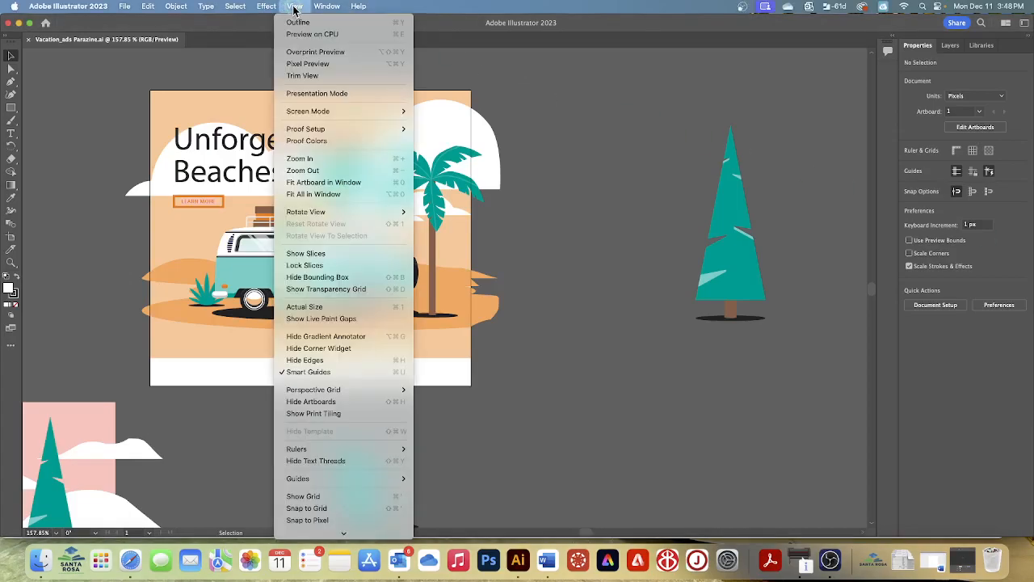
left_click(315, 183)
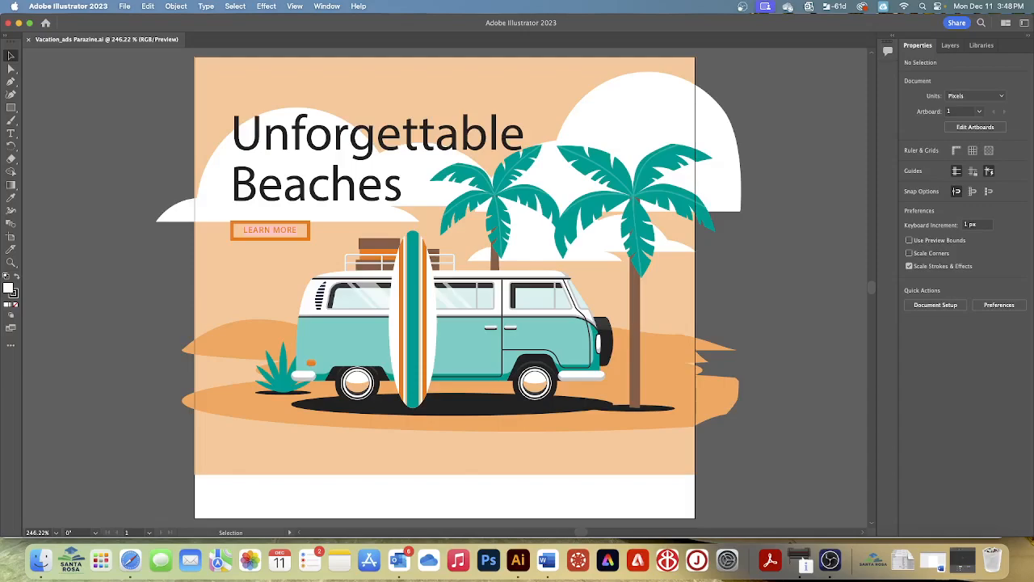
key("super+minus")
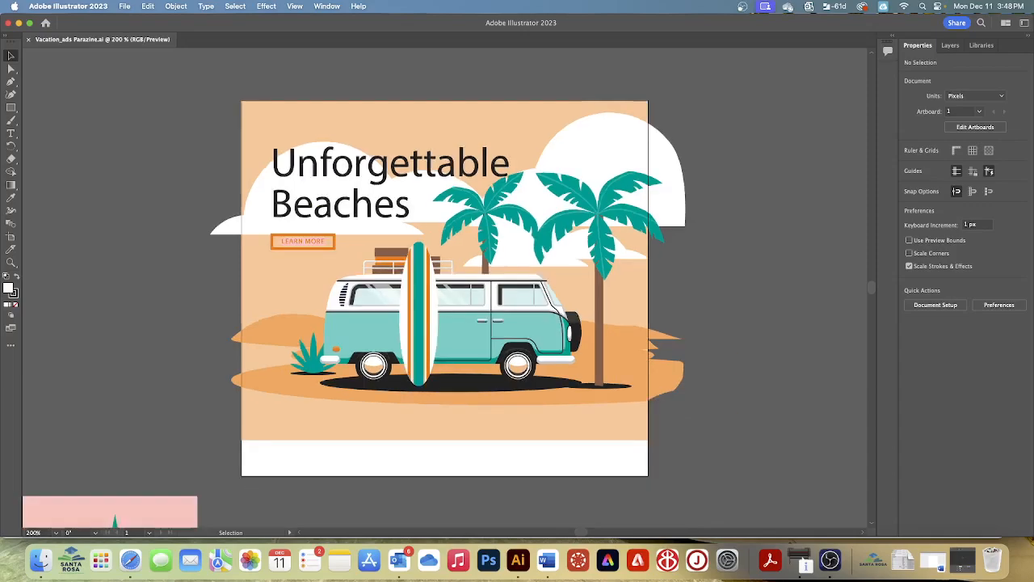
key("super+minus")
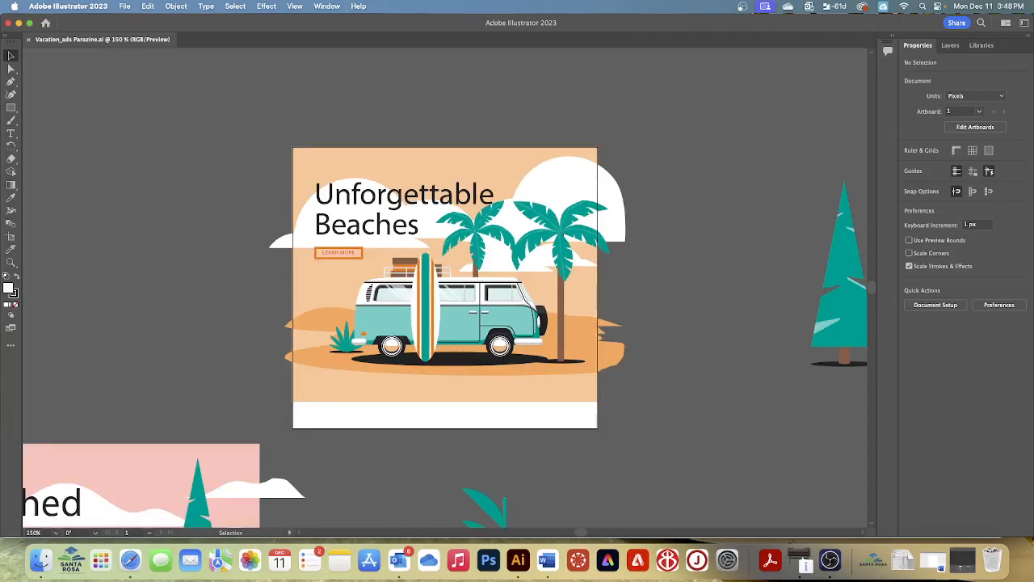
key("space")
left_click_drag(700, 304, 339, 288)
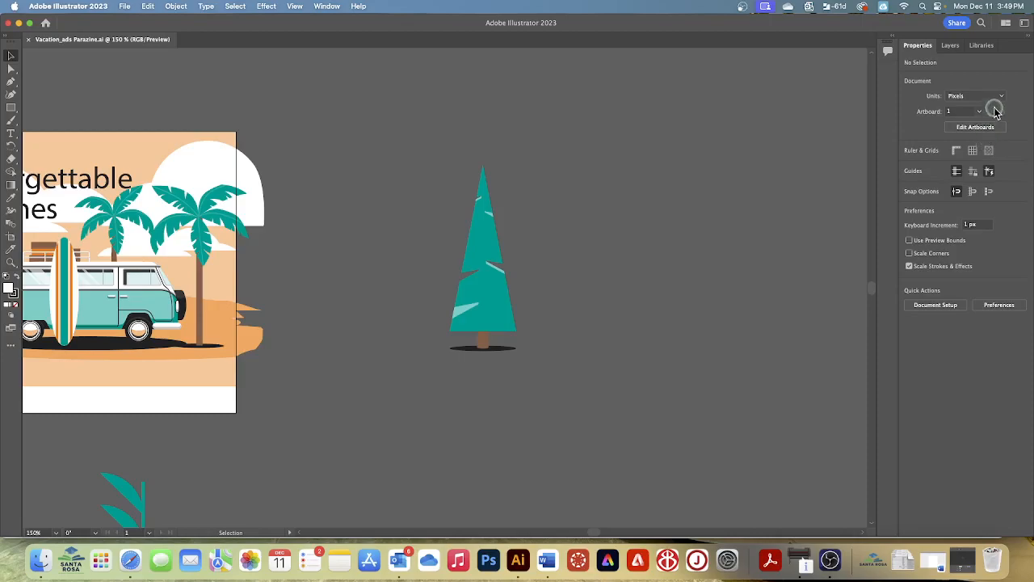
left_click(968, 127)
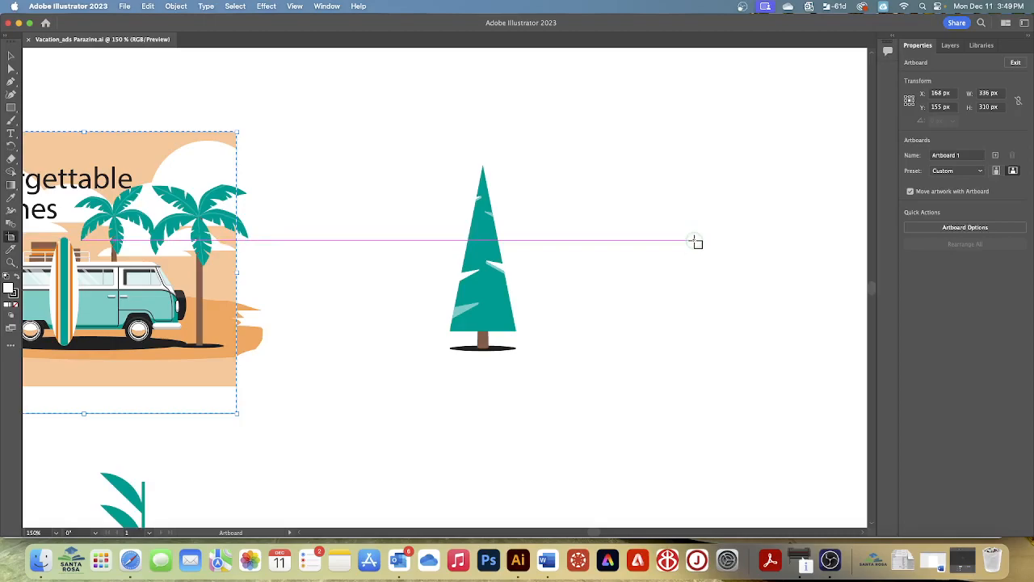
scroll(700, 241, "left", 1)
scroll(700, 241, "left", 5)
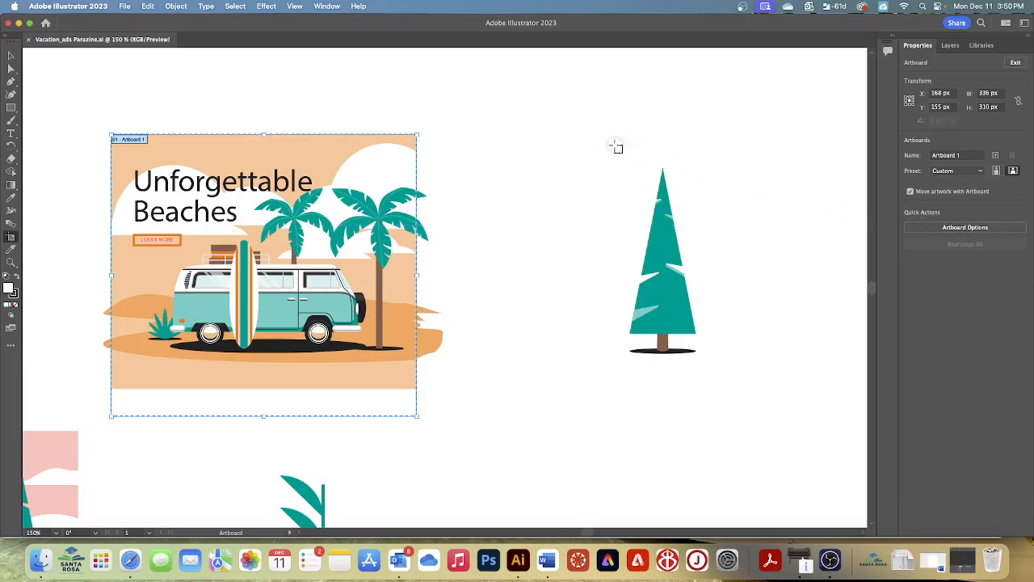
left_click_drag(592, 134, 731, 371)
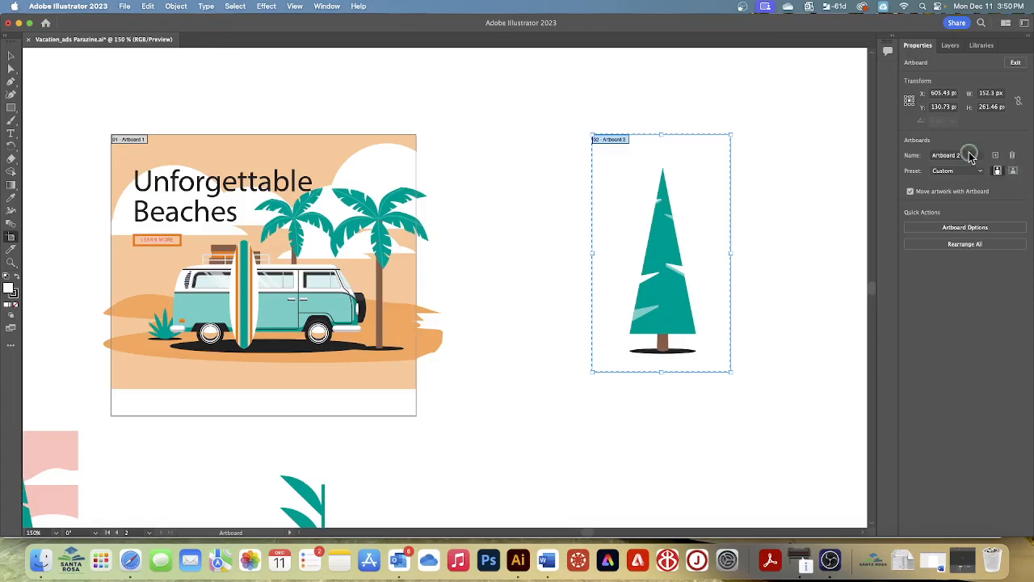
Set the new artboard's width to 336 px and its height to 280 px
left_click(993, 94)
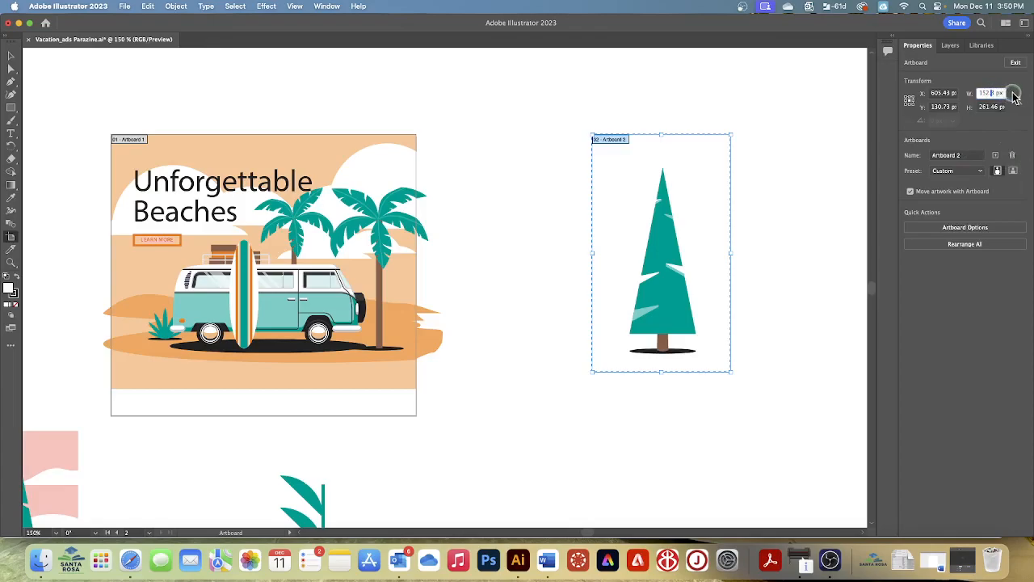
left_click_drag(996, 92, 950, 94)
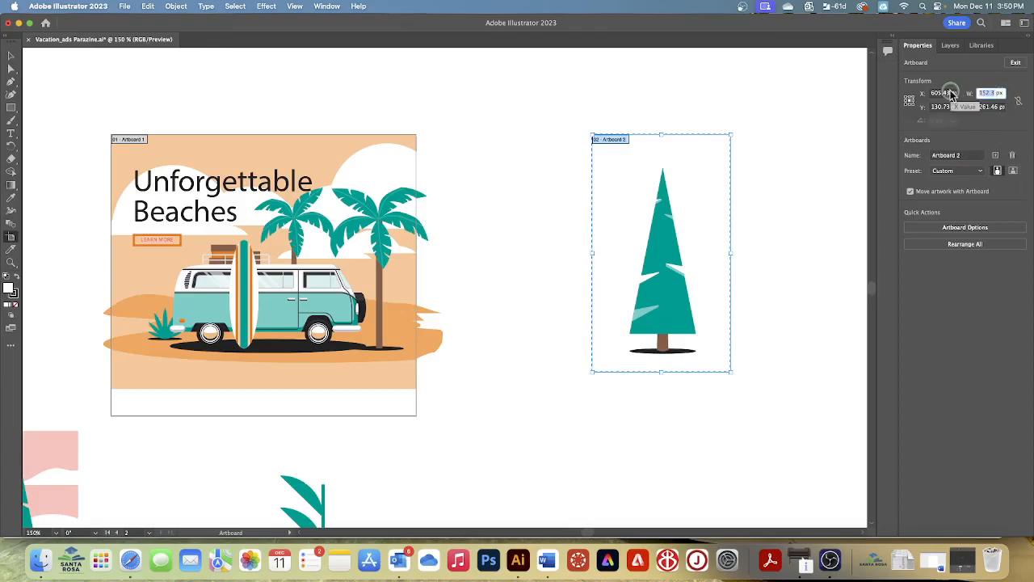
type("338")
key("Tab")
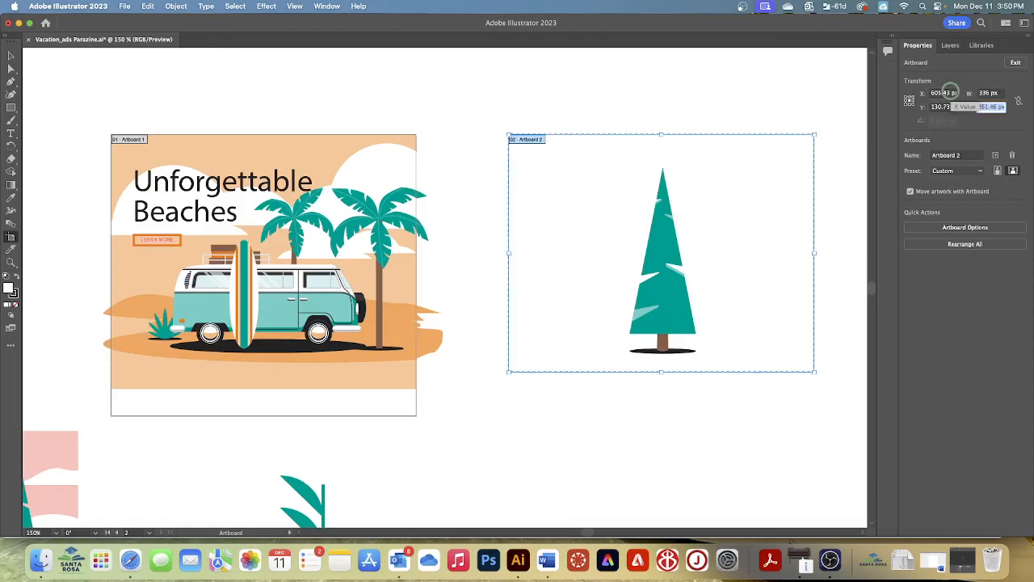
type("280")
key("Return")
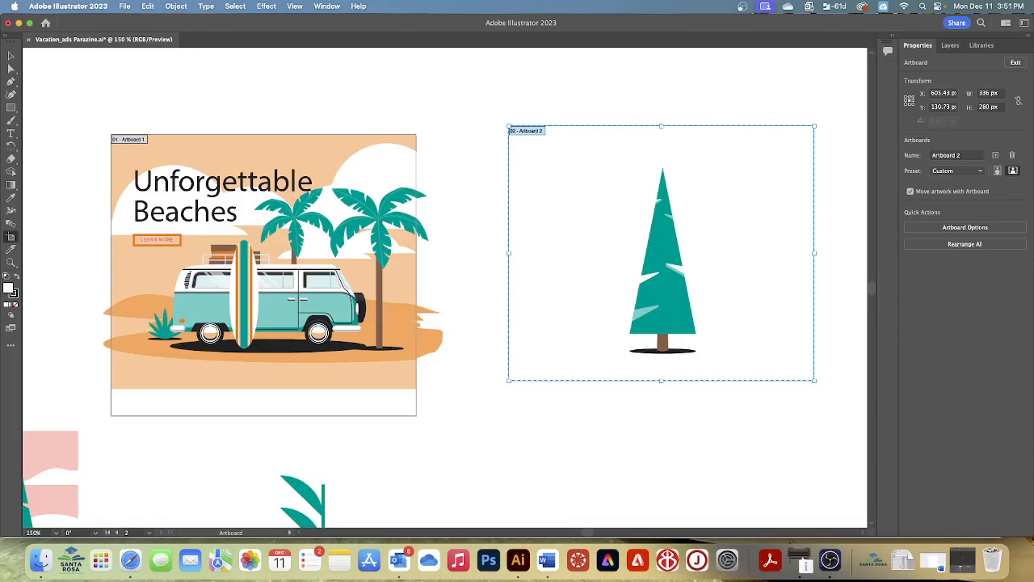
Name the pine tree artboard City Vacation Ad and move it farther from the beach ad, to about X 662 px
left_click(969, 153)
type("City Vacation A")
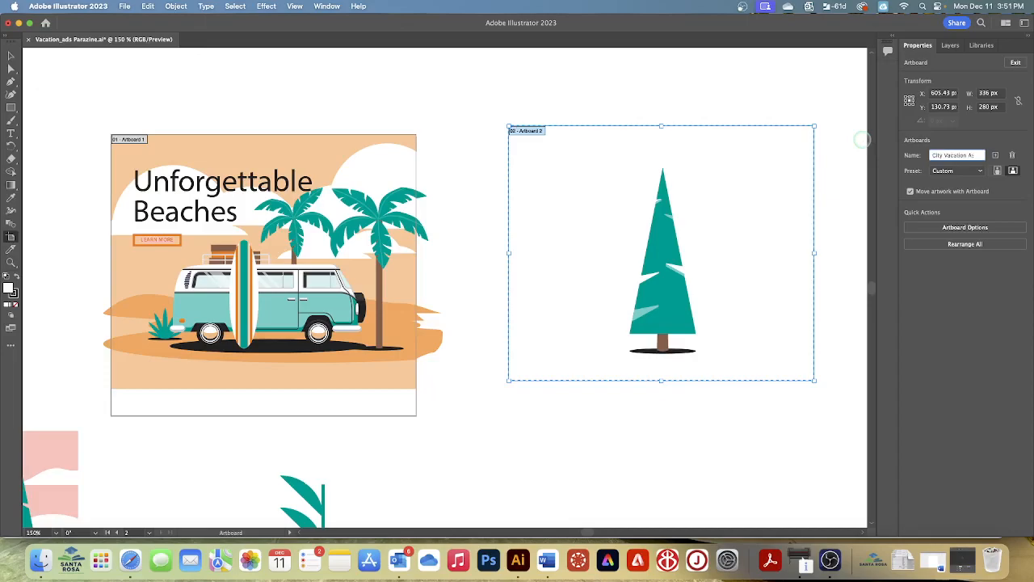
key("BackSpace")
key("BackSpace")
key("Return")
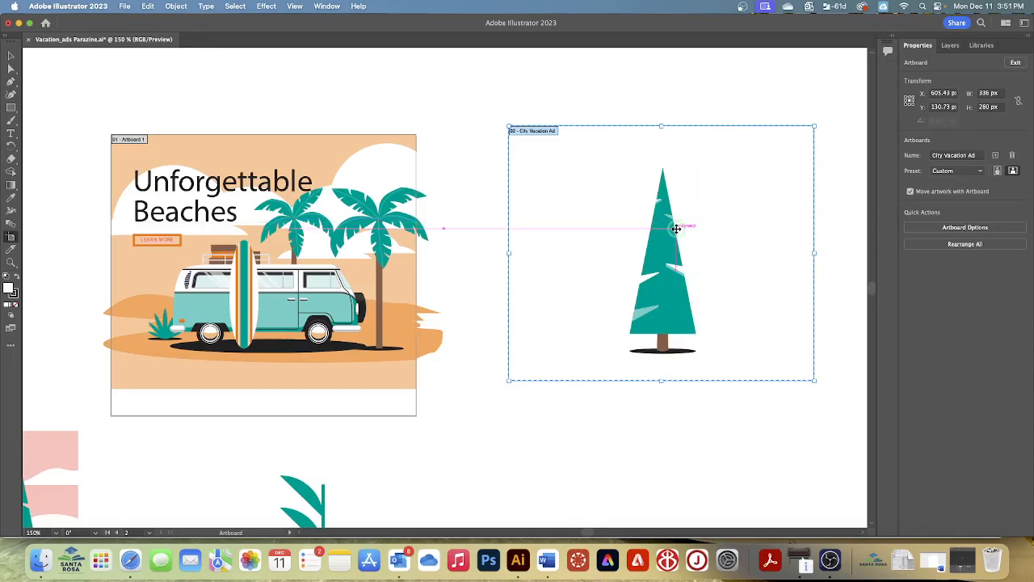
left_click_drag(714, 227, 763, 225)
Add a third artboard of the same size beside City Vacation Ad and name it Mountain Vacation Ad
scroll(760, 294, "right", 3)
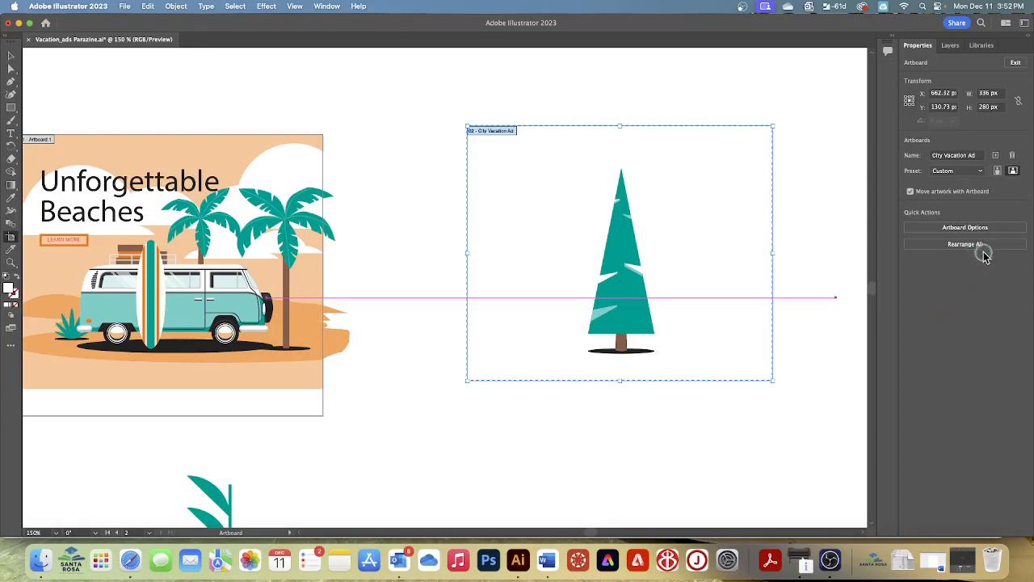
left_click(996, 156)
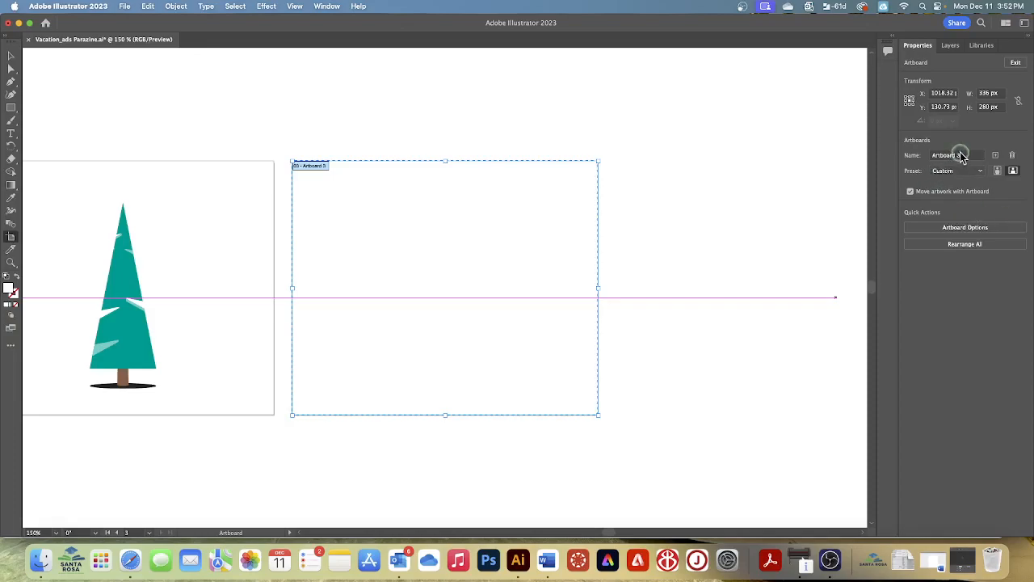
left_click_drag(970, 155, 880, 156)
type("V")
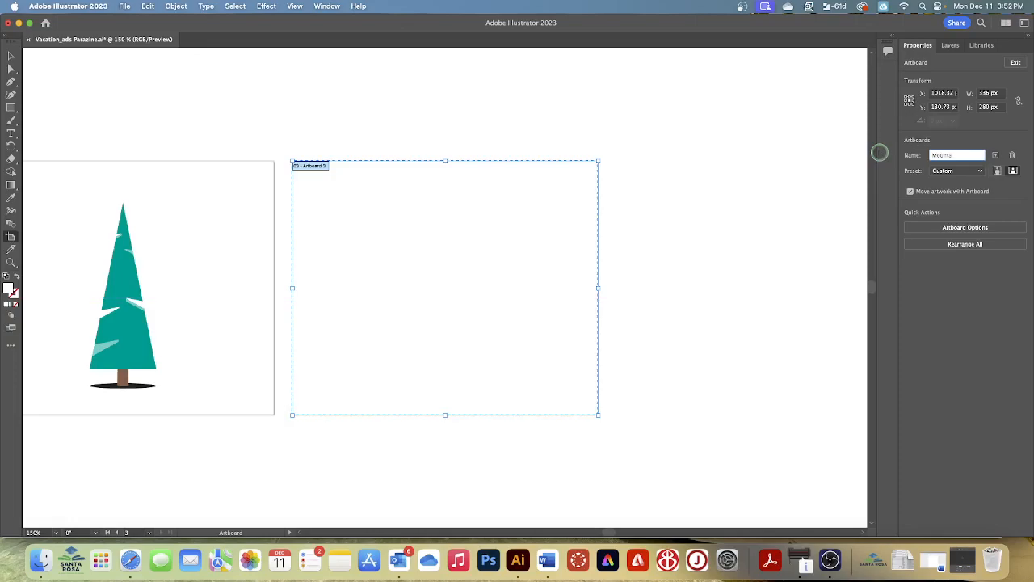
type("ountain Vacation Ad")
key("Return")
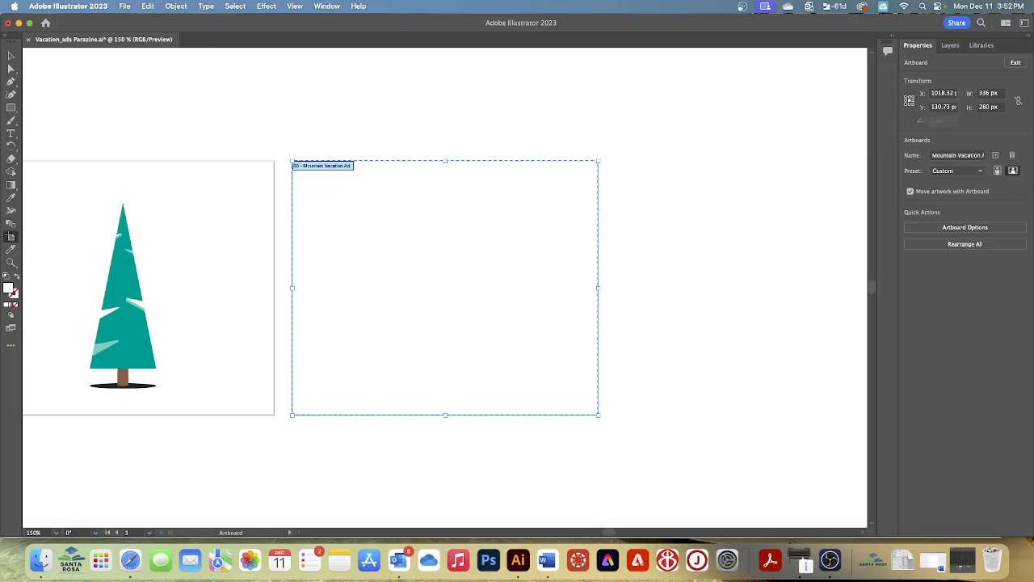
Fit all three artboards in the window and leave artboard editing mode for the Selection tool
left_click(294, 7)
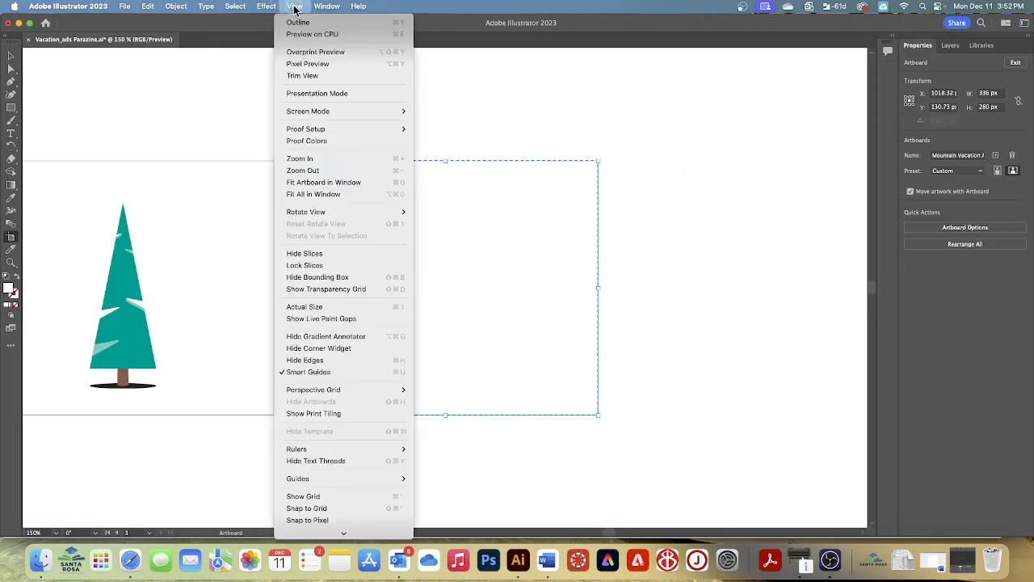
left_click(324, 196)
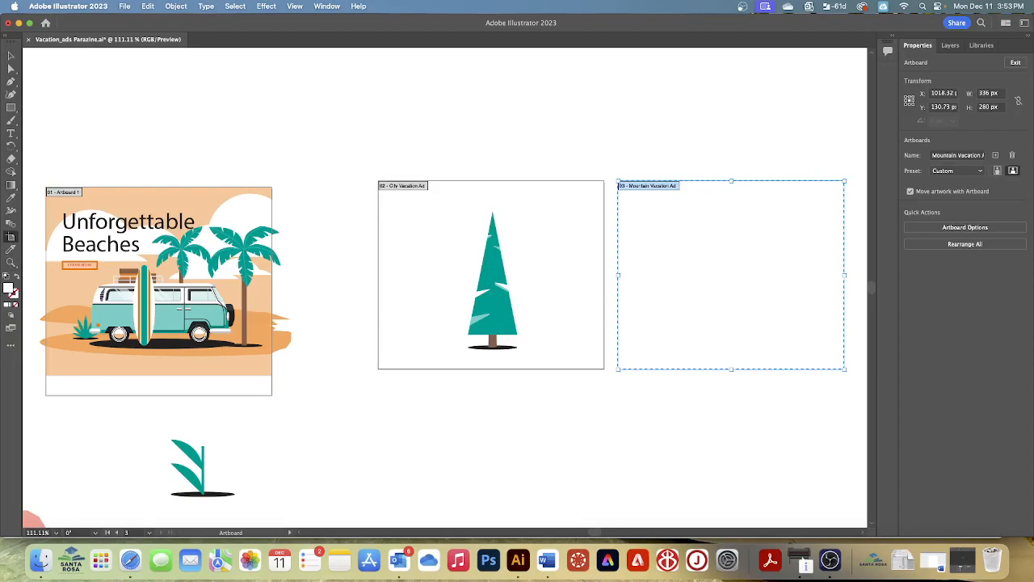
left_click(1016, 63)
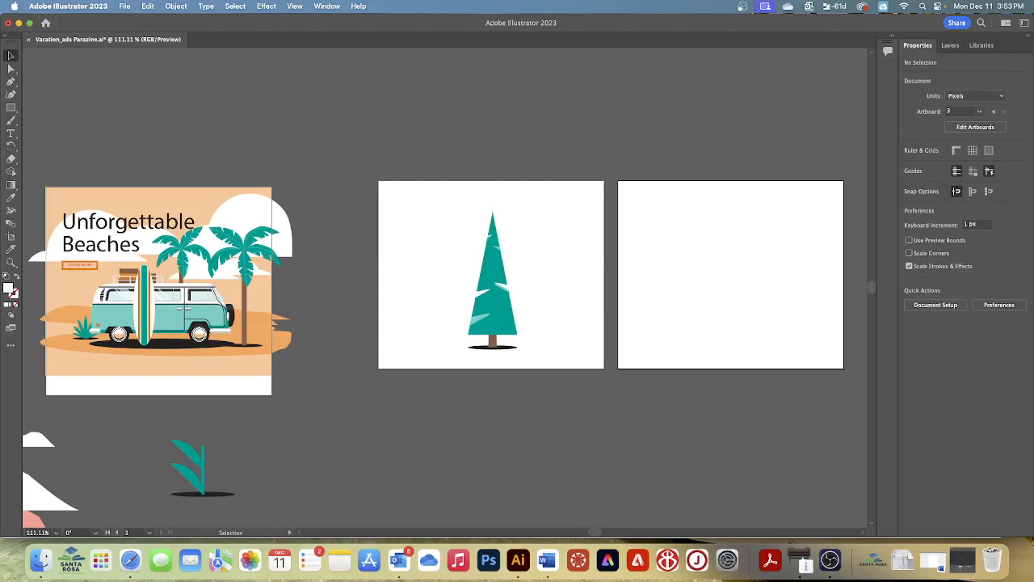
left_click(13, 55)
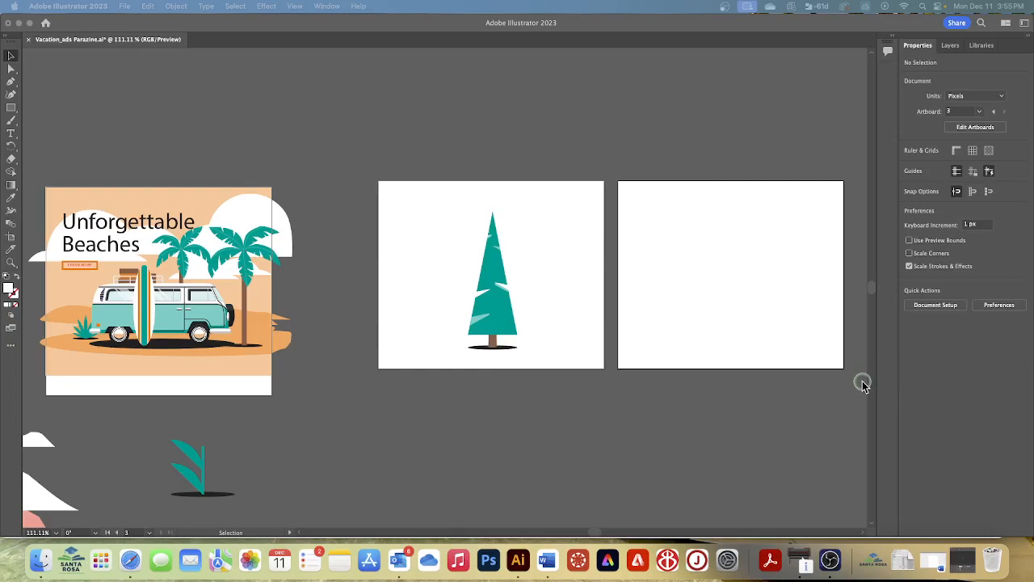
Move the empty Mountain Vacation Ad artboard to the other side of the beach ad, at about X -264 px, Y 24 px
left_click(754, 418)
key("super+minus")
key("super+minus")
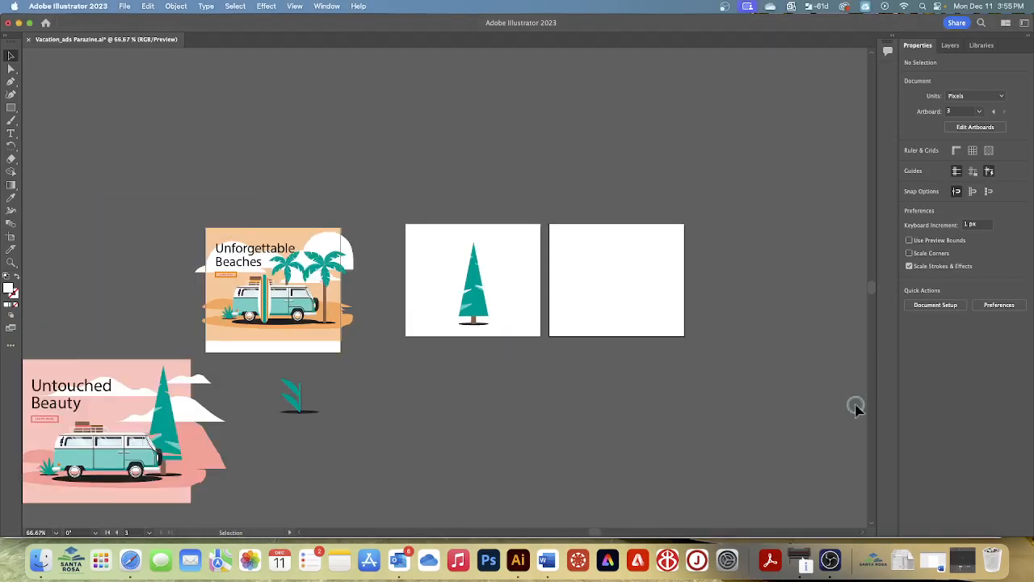
left_click(11, 239)
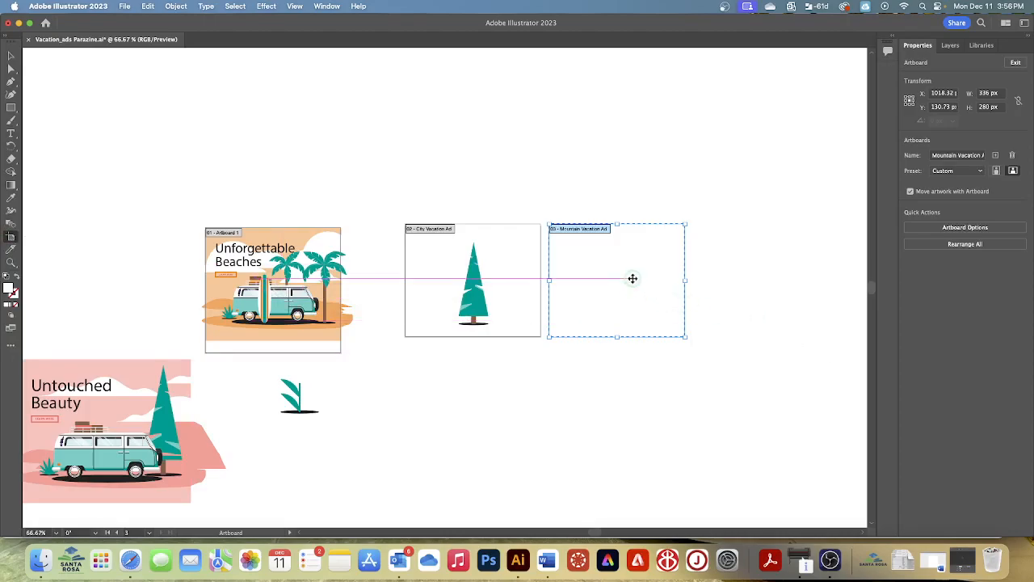
left_click_drag(634, 280, 117, 236)
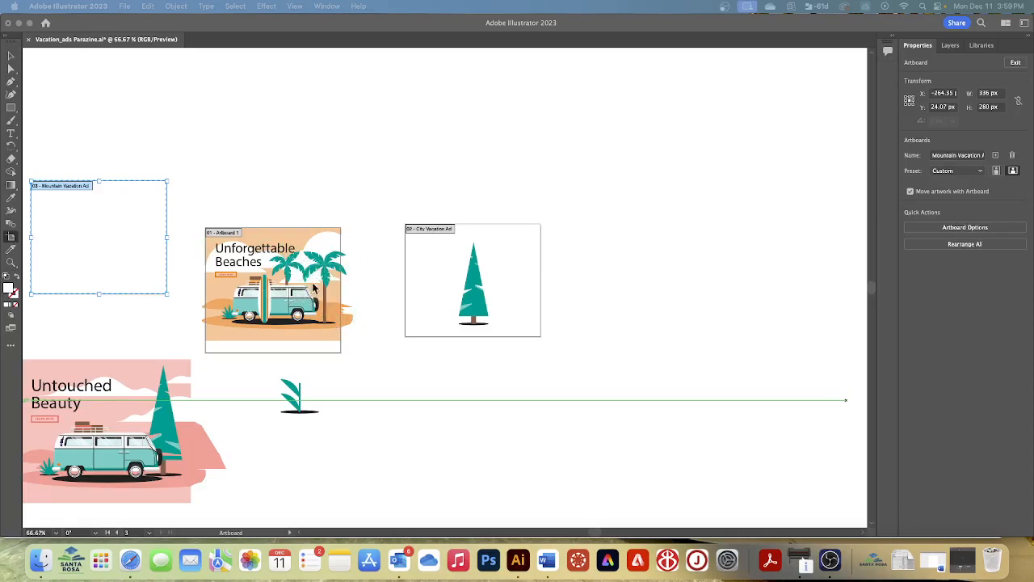
Shorten the beach ad's artboard from its lower edge to the end of the orange background, about 280 px high
scroll(306, 237, "left", 1)
left_click(300, 236)
left_click(300, 239)
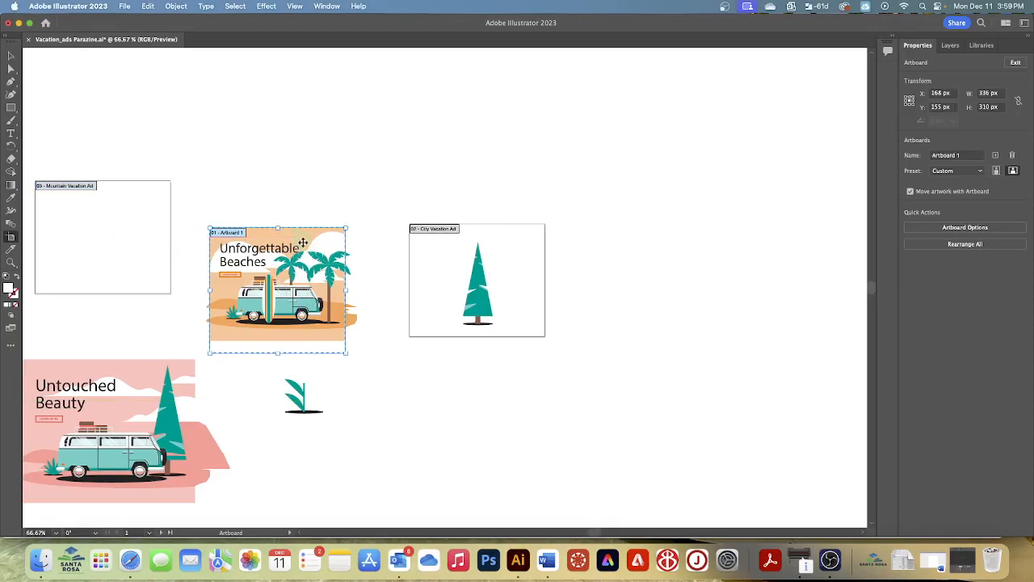
left_click(296, 6)
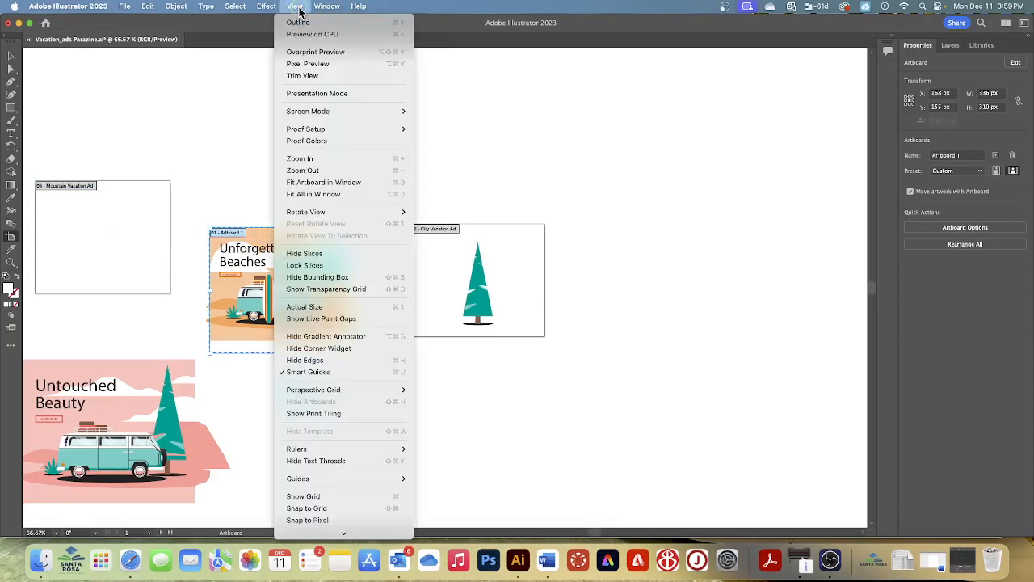
left_click(315, 185)
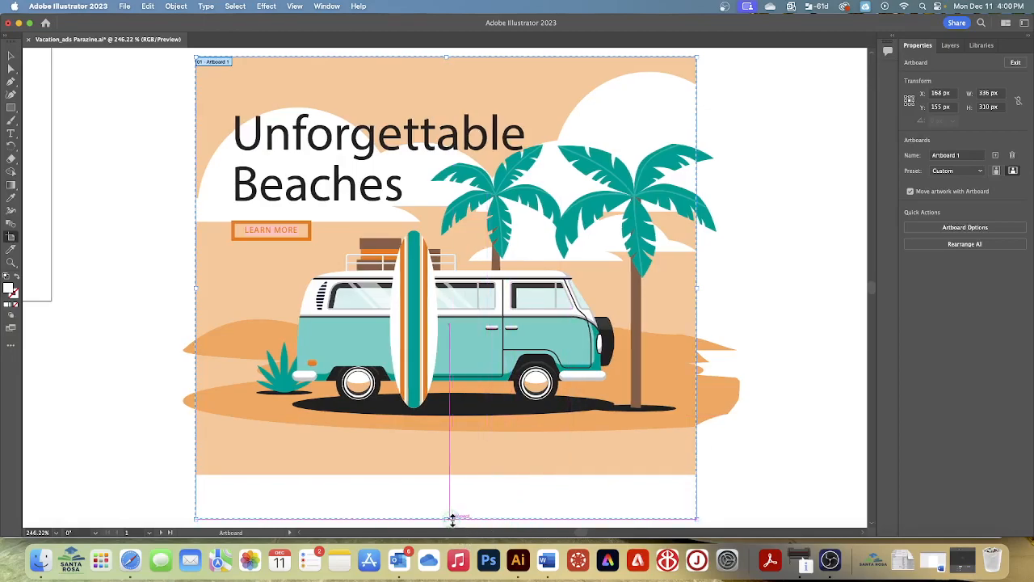
left_click_drag(446, 519, 447, 476)
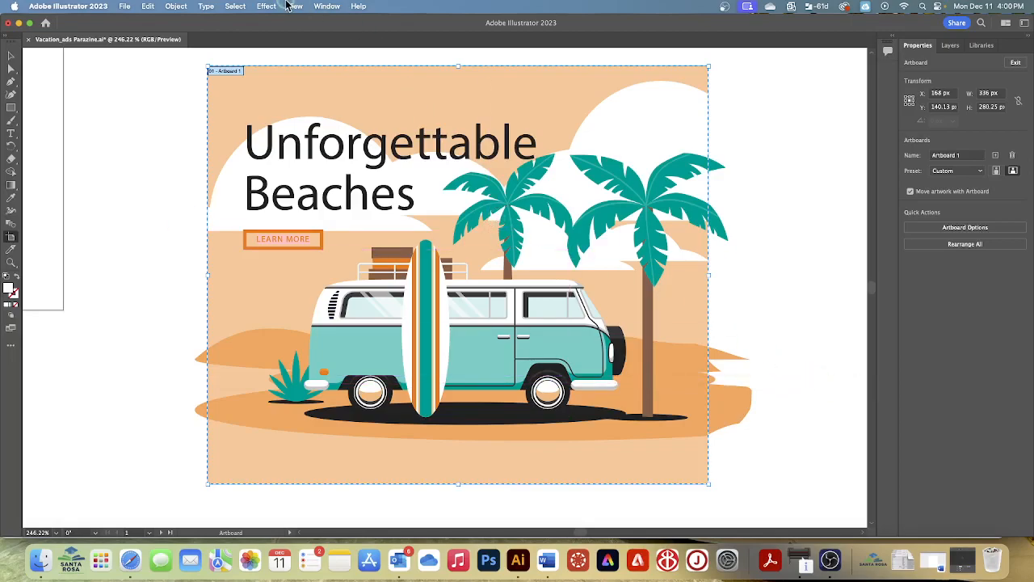
Fit all artboards in the window and delete the City Vacation Ad artboard
left_click(294, 6)
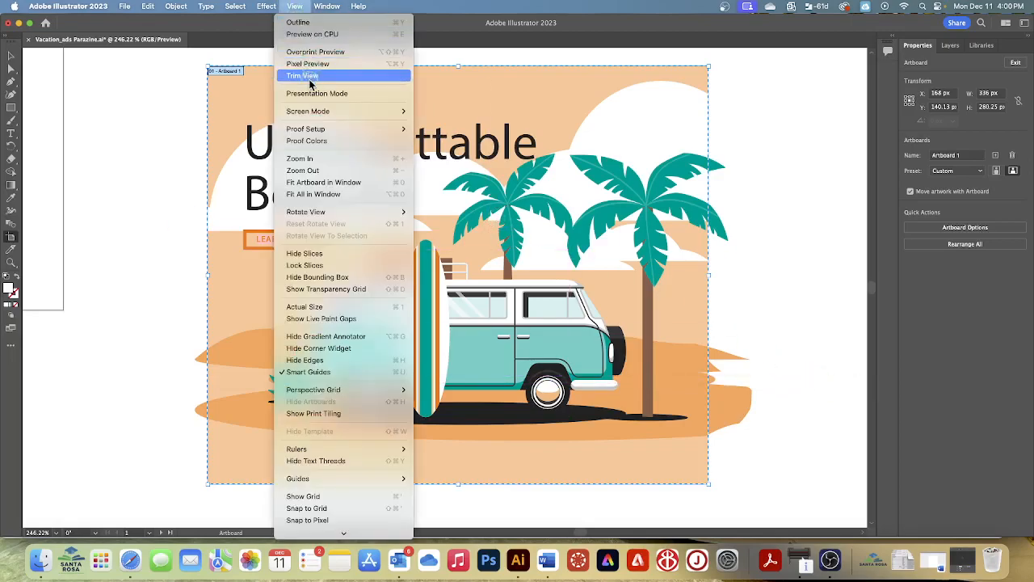
left_click(323, 194)
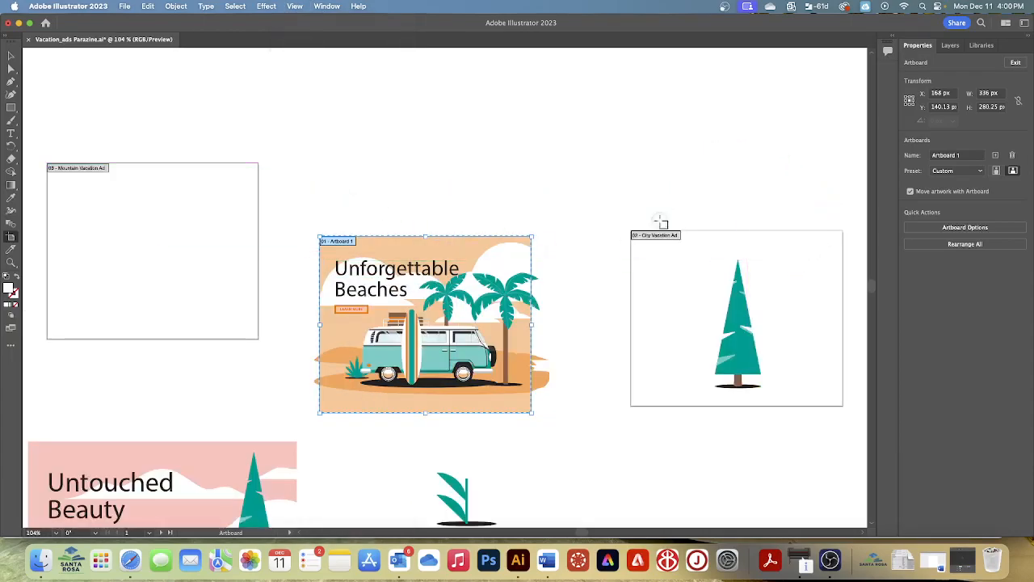
left_click(677, 267)
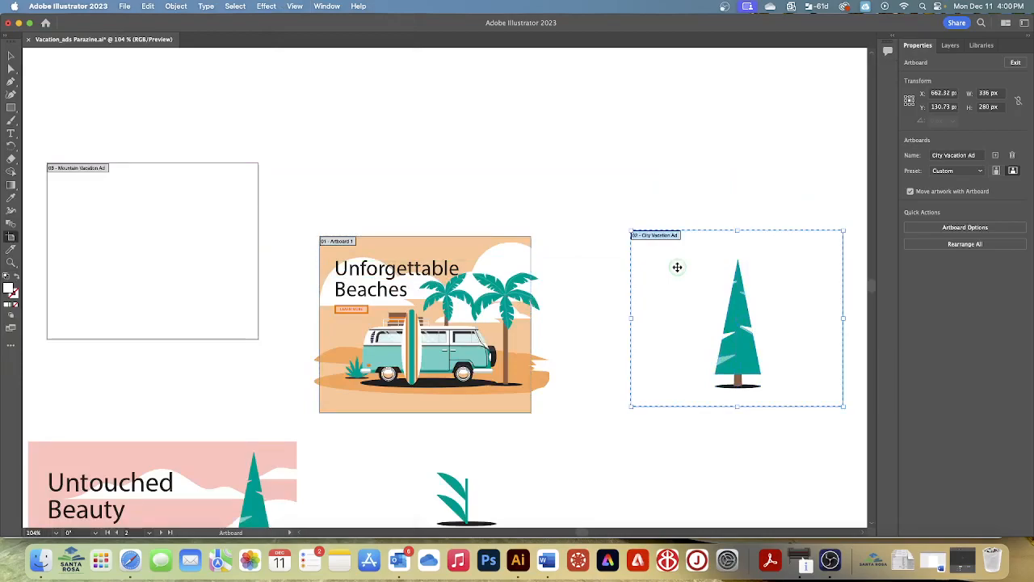
key("Delete")
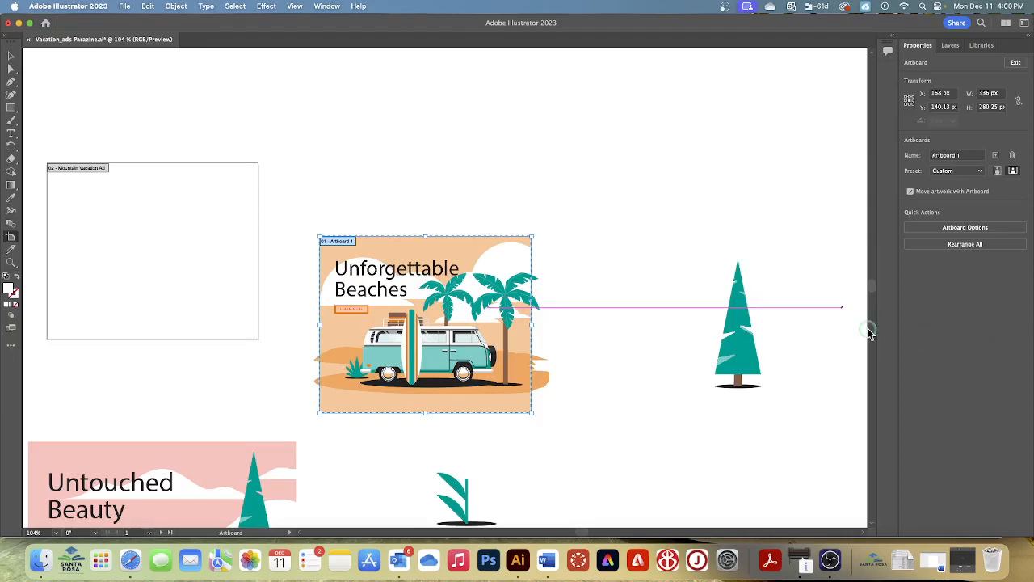
Leave artboard editing mode and move the loose pine tree next to the small plant, at about X 372 px, Y 444 px
left_click(10, 56)
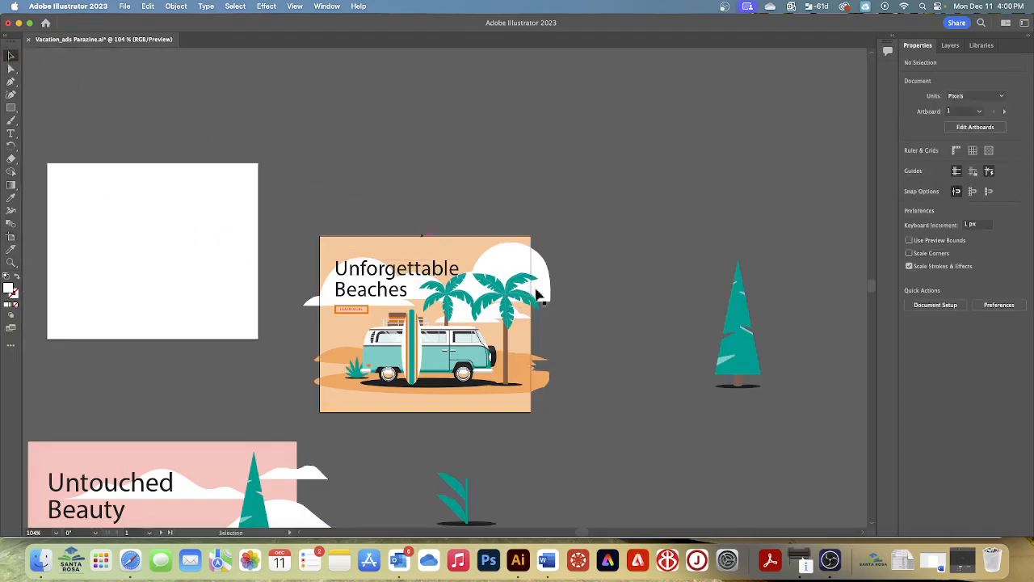
scroll(659, 336, "down", 3)
left_click_drag(734, 290, 552, 480)
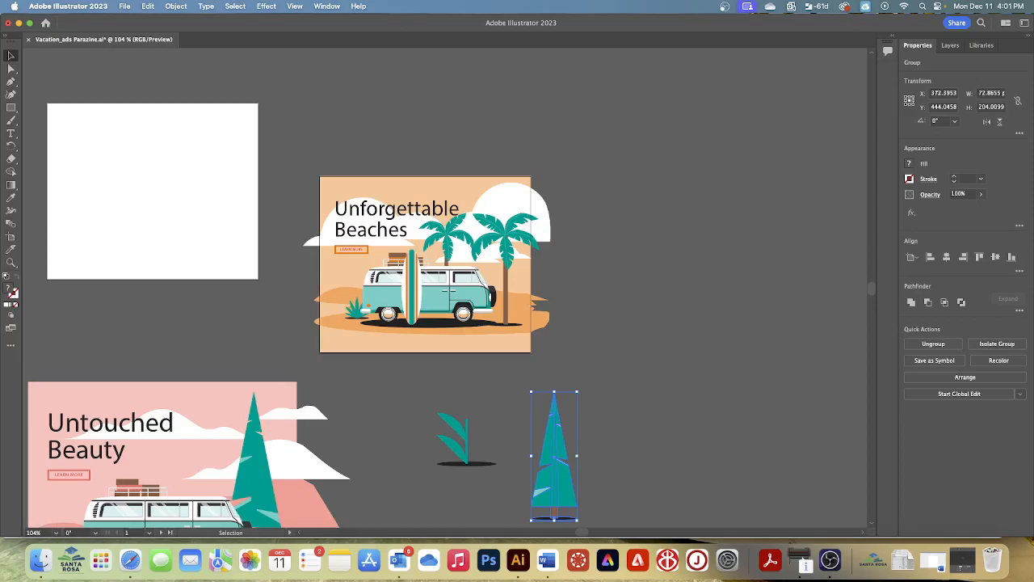
Open Bus.ai from the Lesson05 folder and fit its artboard in the window
left_click(125, 7)
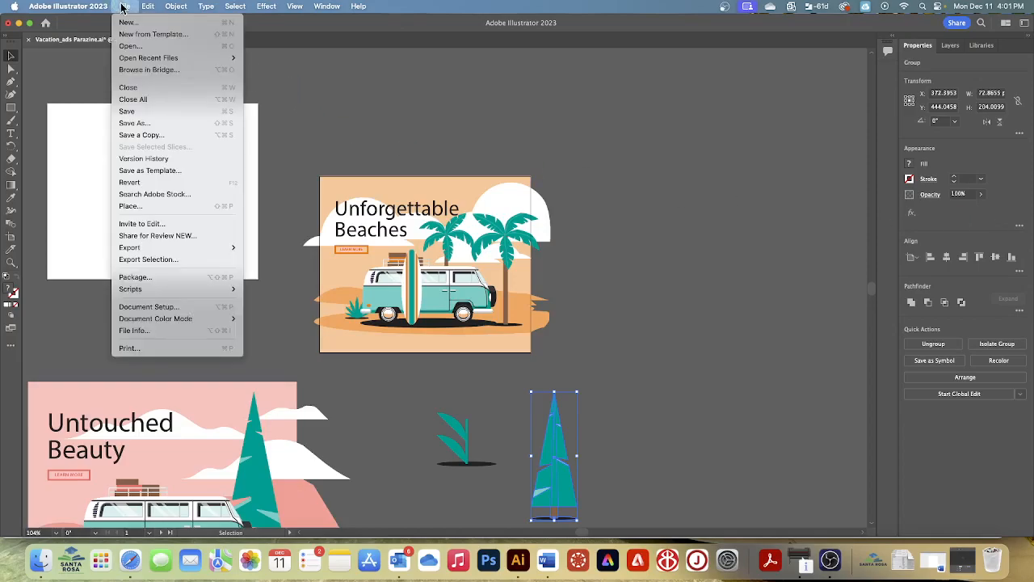
left_click(130, 46)
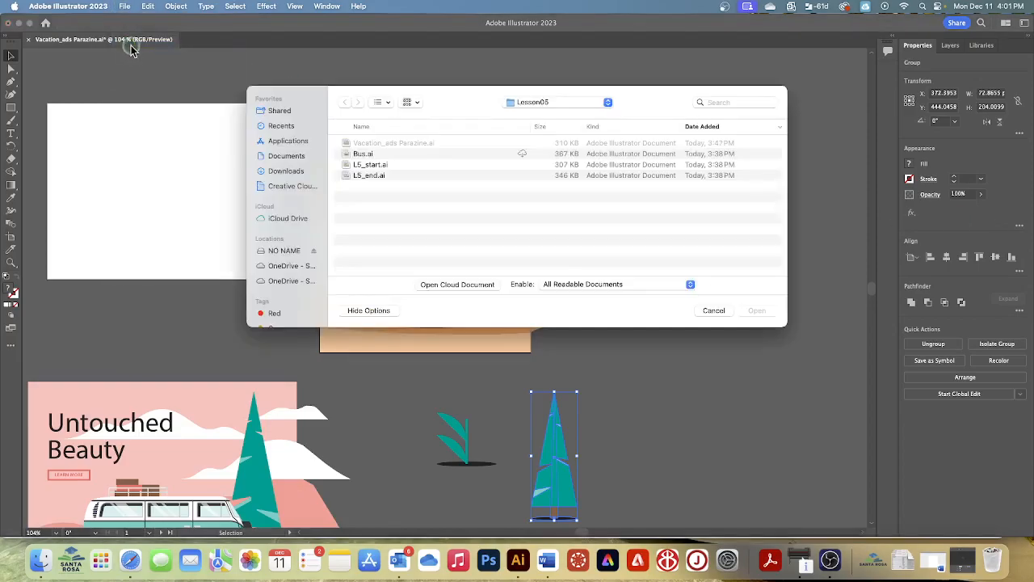
left_click(372, 155)
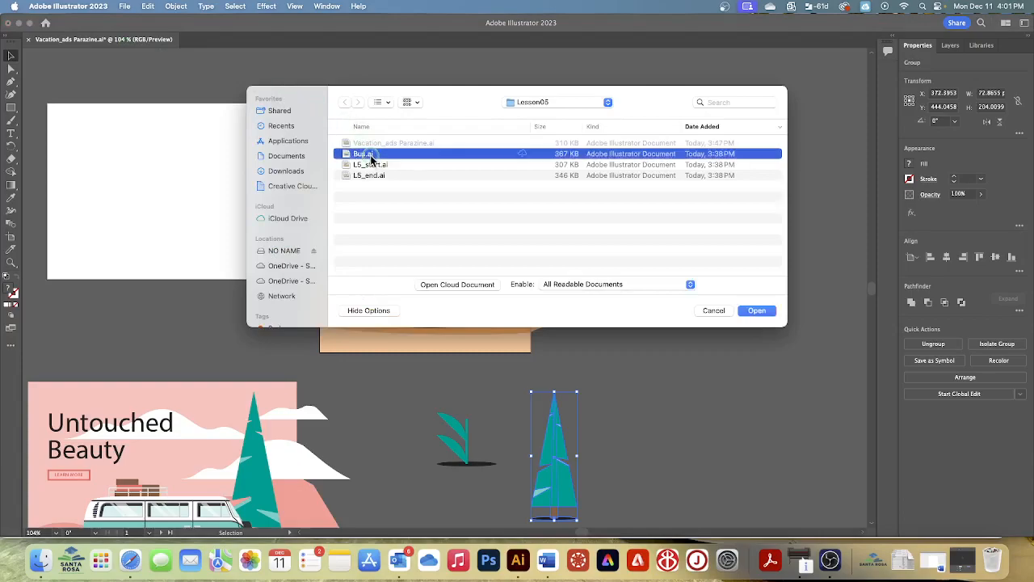
left_click(757, 311)
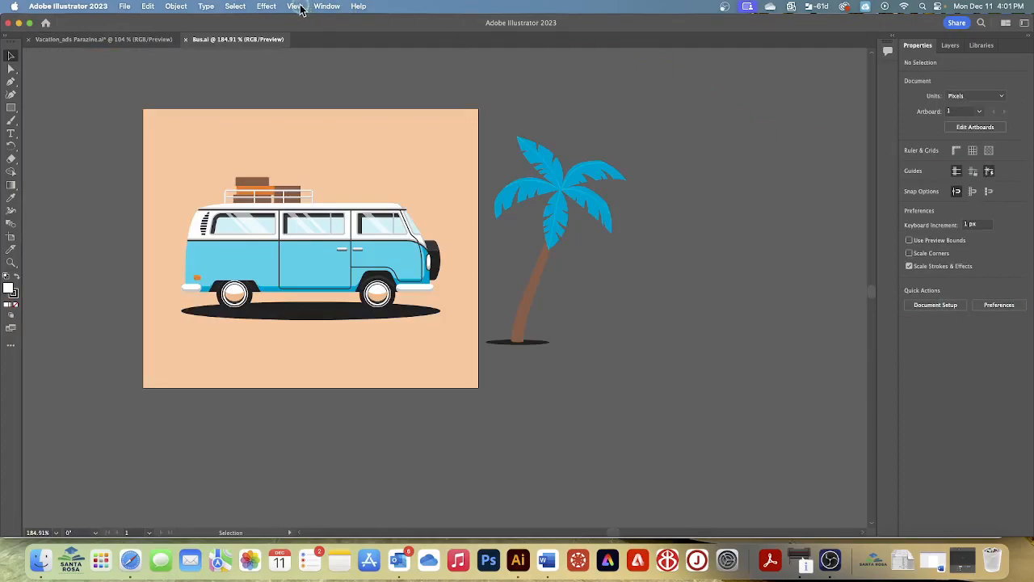
left_click(298, 6)
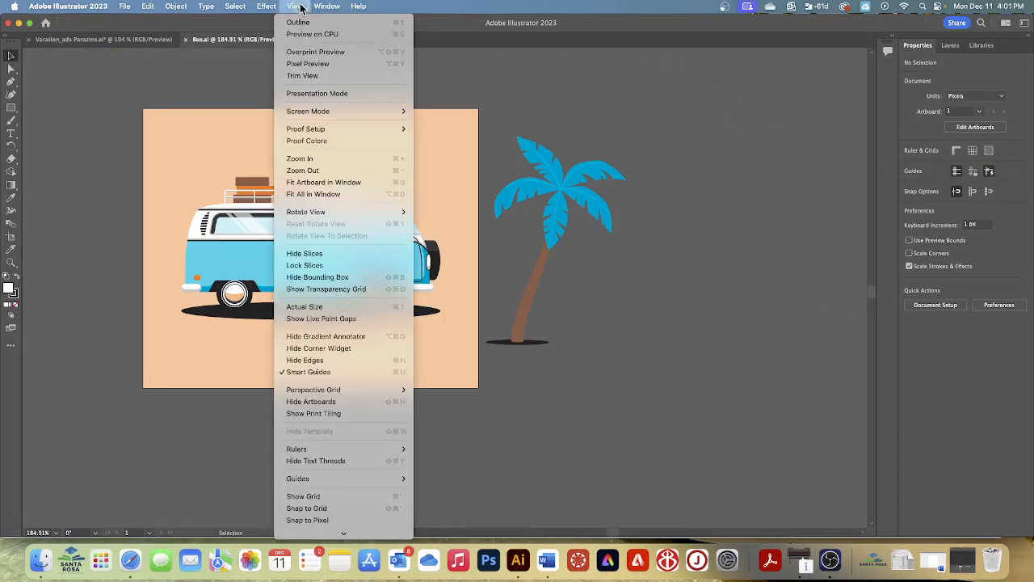
left_click(320, 186)
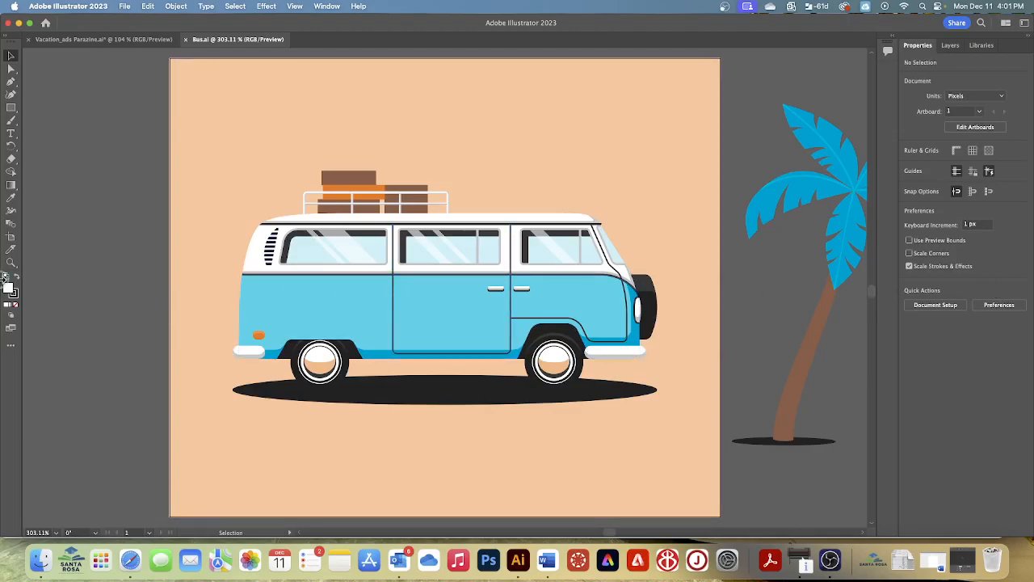
Copy the Bus artboard with its artwork and close Bus.ai
left_click(11, 239)
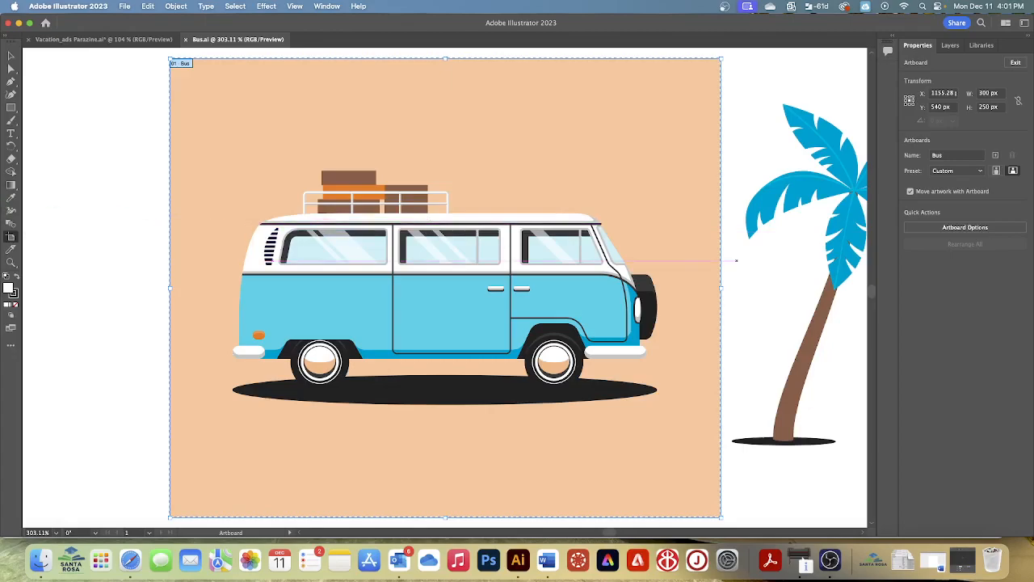
left_click(148, 7)
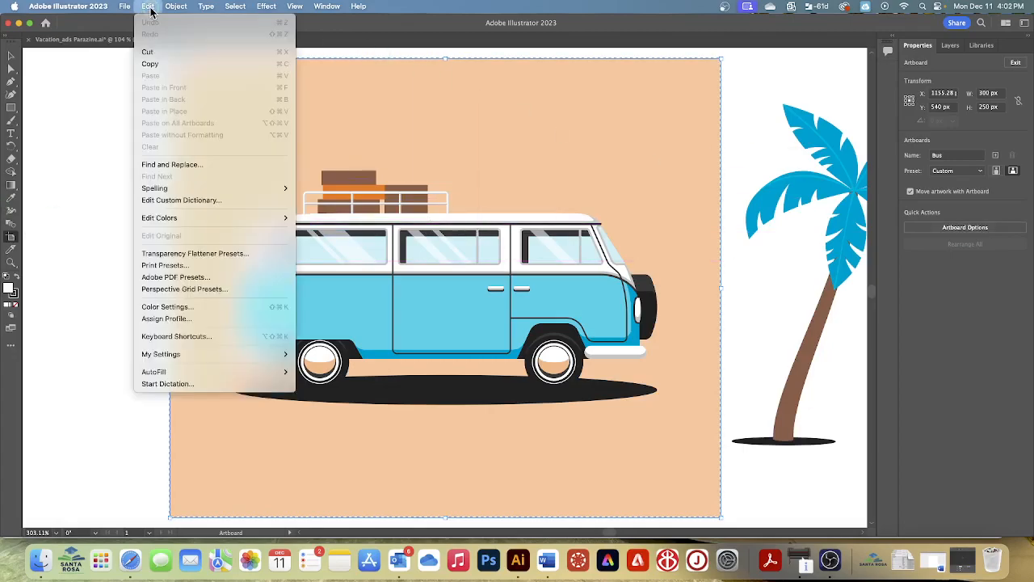
left_click(154, 63)
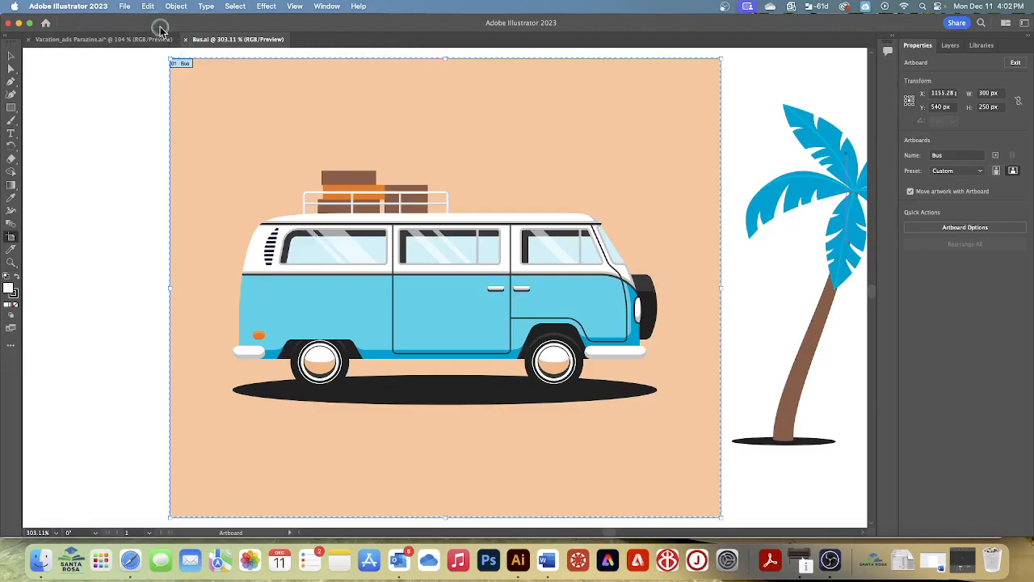
left_click(124, 8)
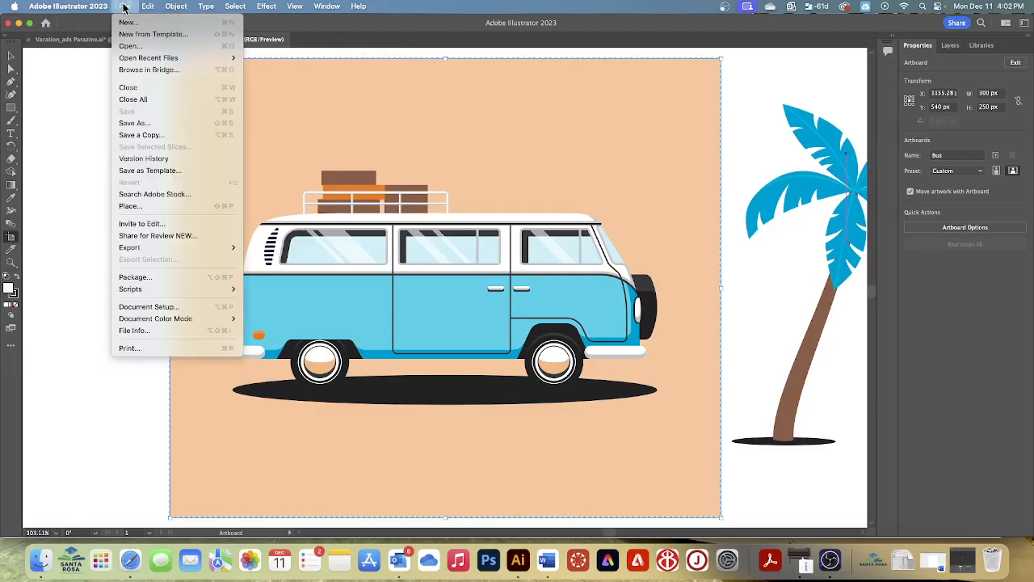
left_click(131, 87)
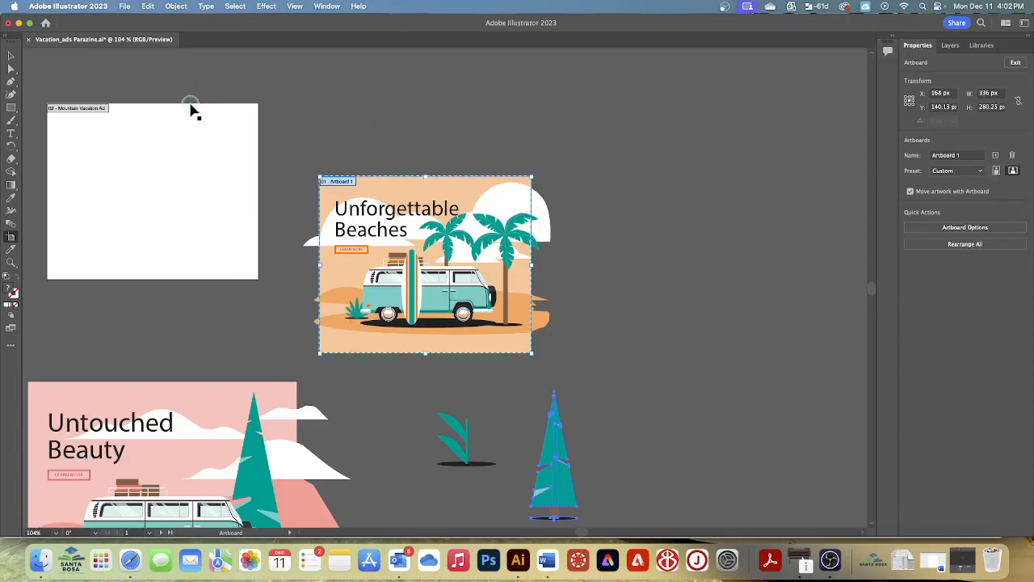
Paste the Bus artboard into the vacation ads document, merging swatches for all conflicts
left_click(128, 7)
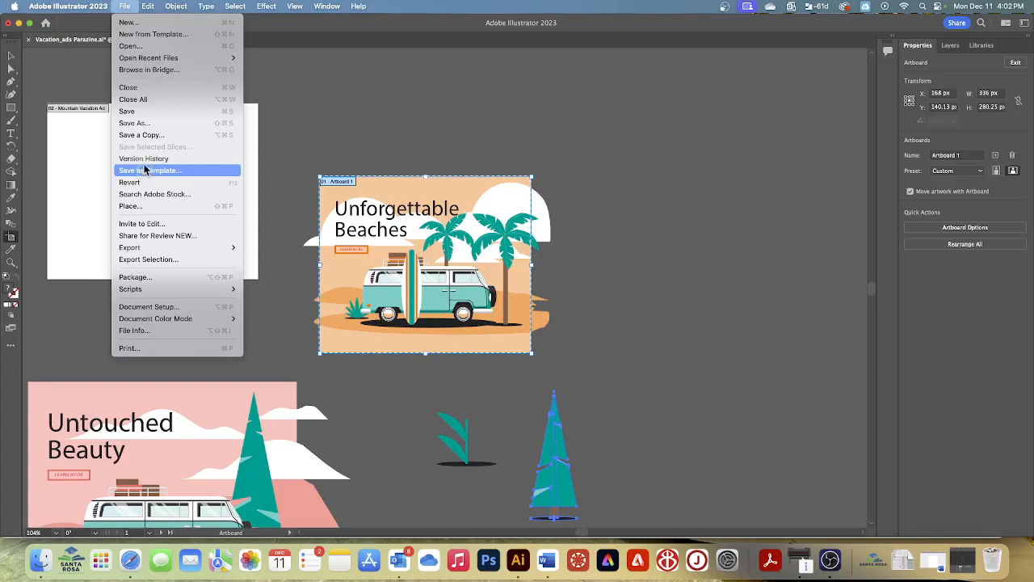
mouse_move(148, 8)
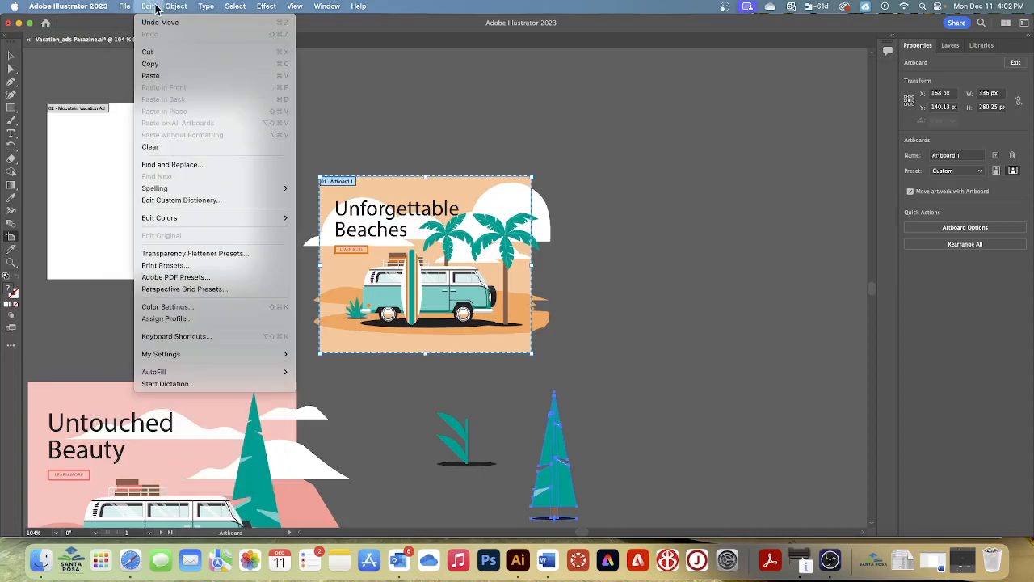
left_click(154, 75)
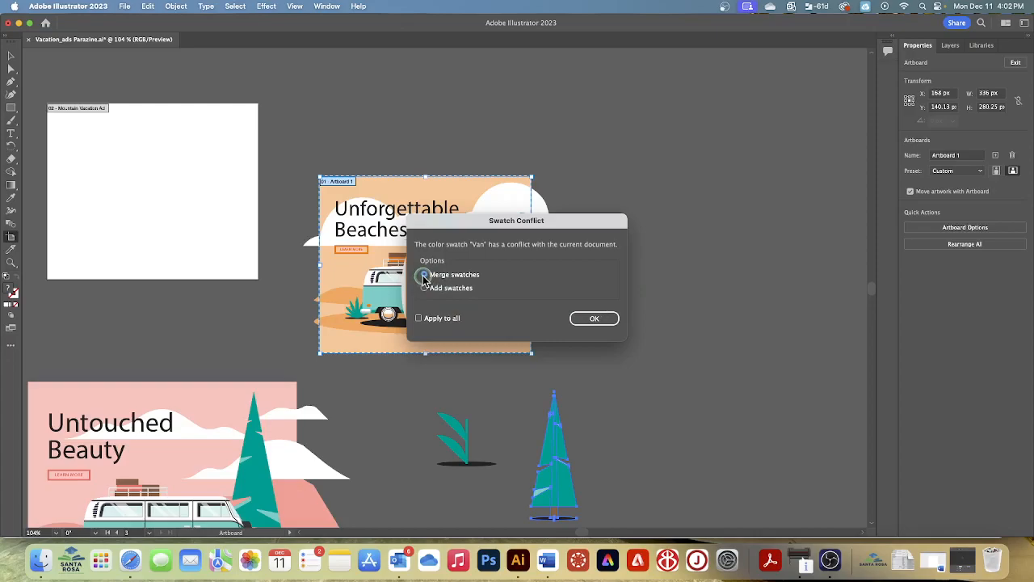
left_click(418, 318)
left_click(590, 319)
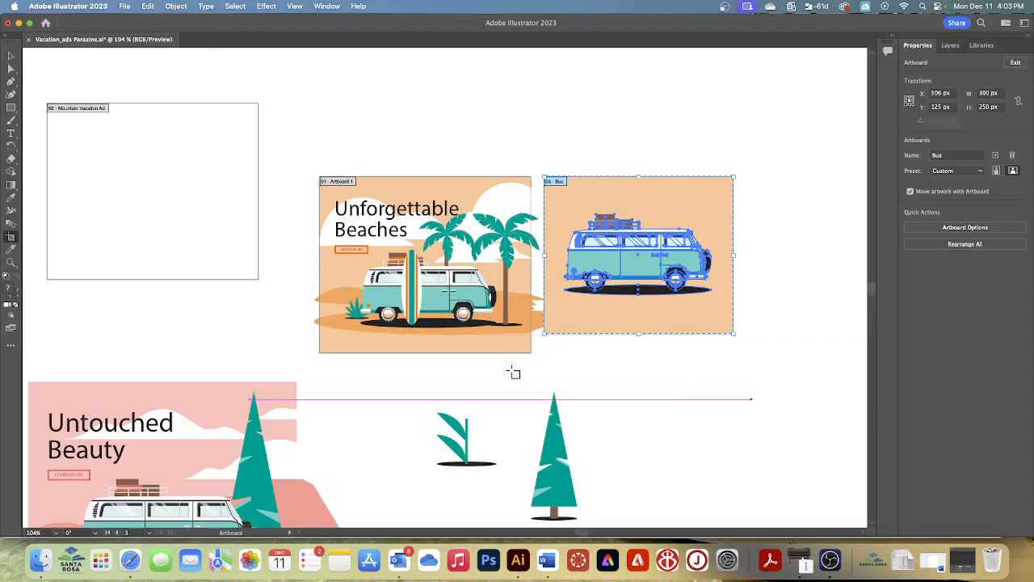
Save the vacation ads document, agreeing to continue despite modifications made outside Illustrator
left_click(125, 7)
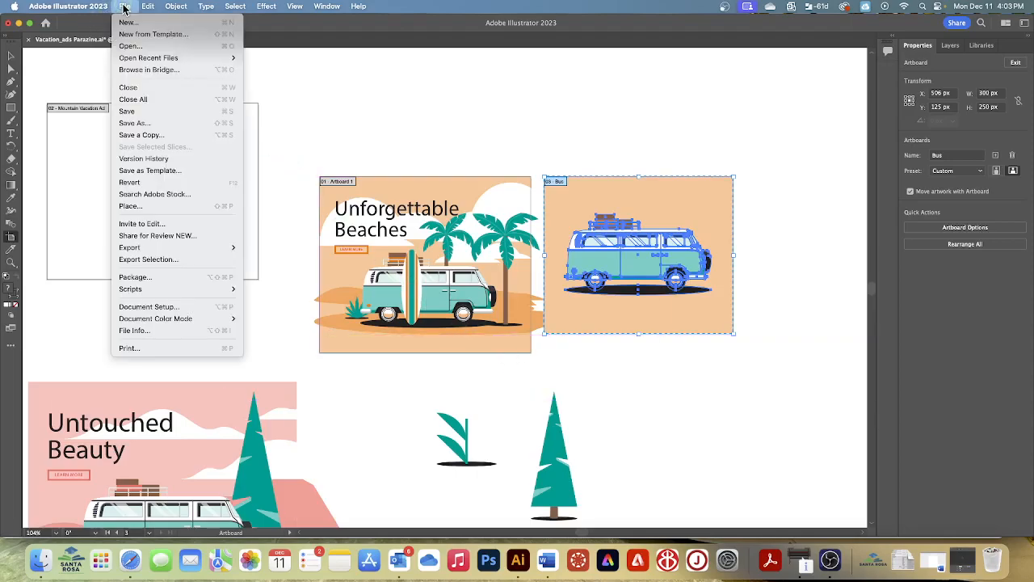
left_click(132, 112)
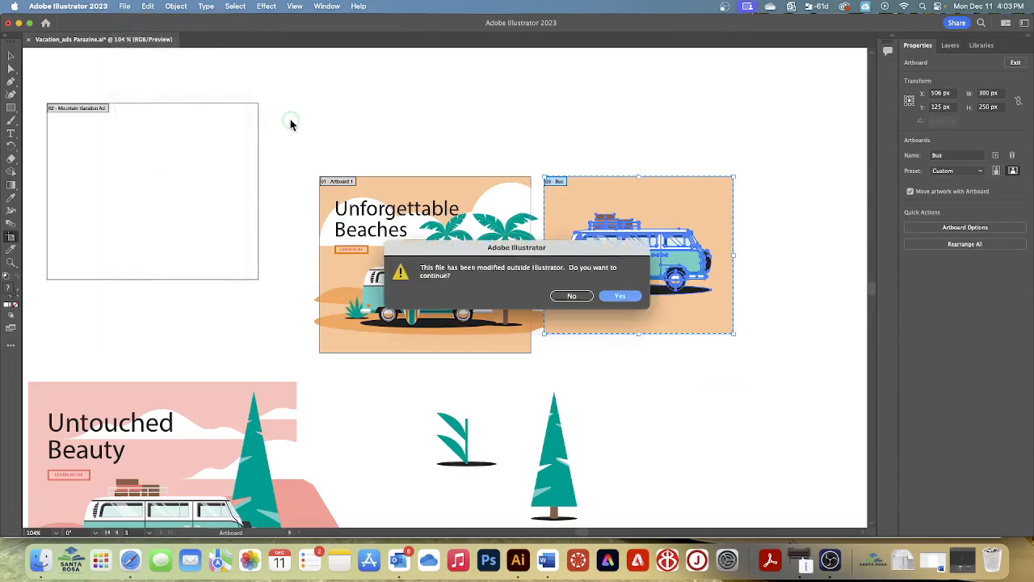
left_click(621, 298)
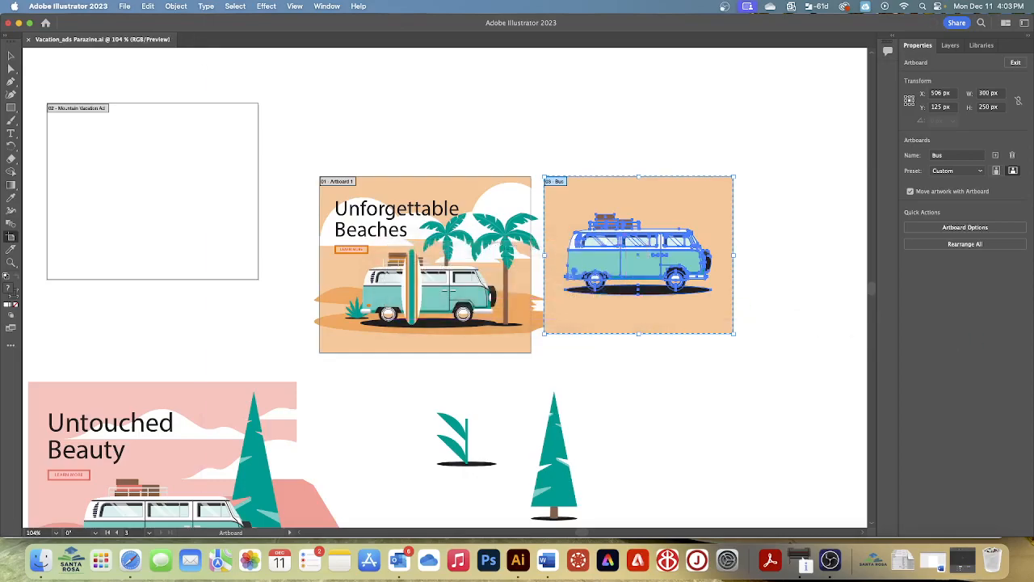